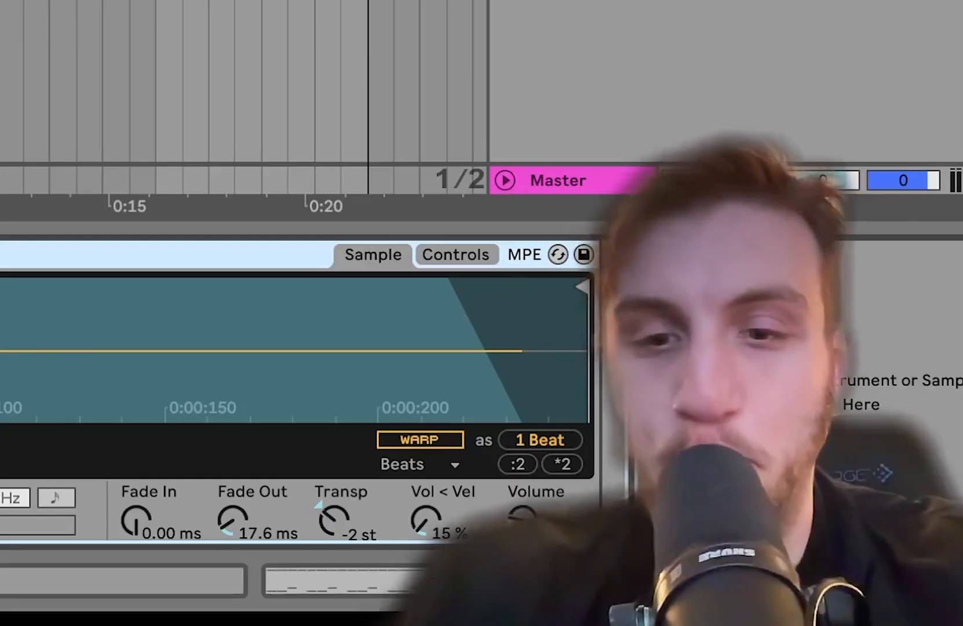
- Open the first MIDI clip of the Guitar Bass track and examine its note pattern across the eight bars
key("ctrl+v")
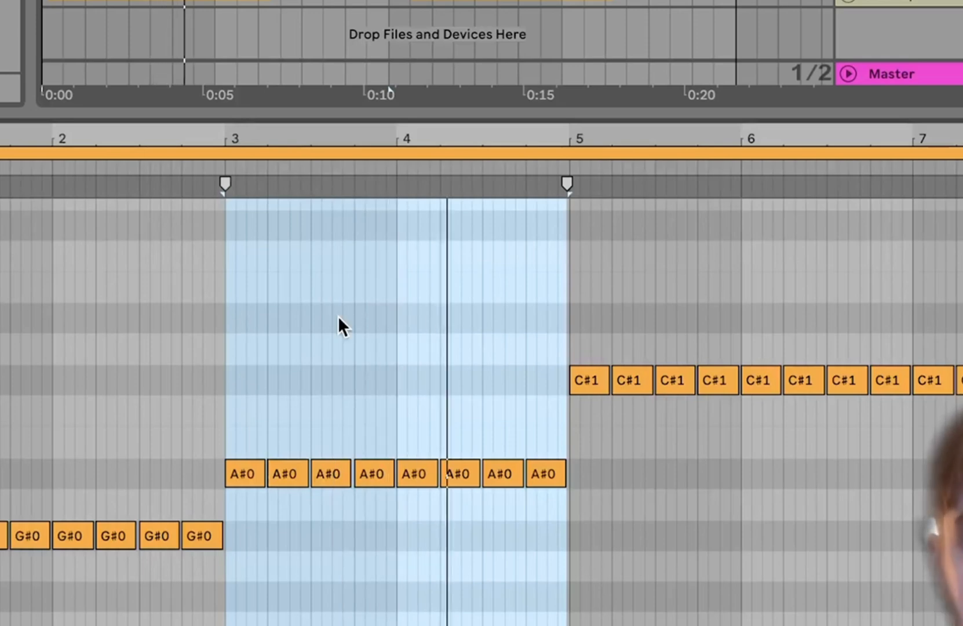
left_click(495, 514)
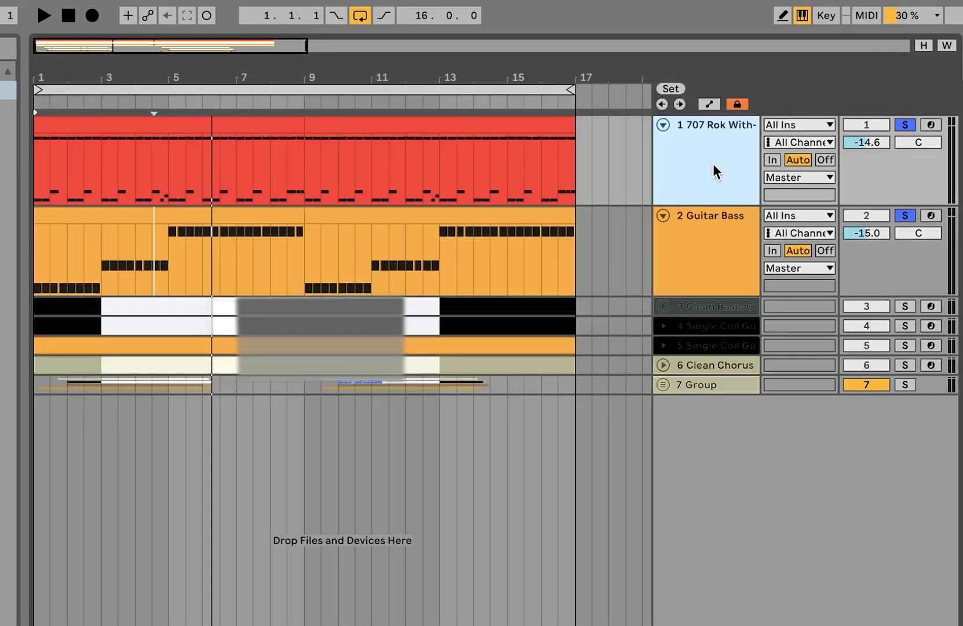
left_click(717, 261)
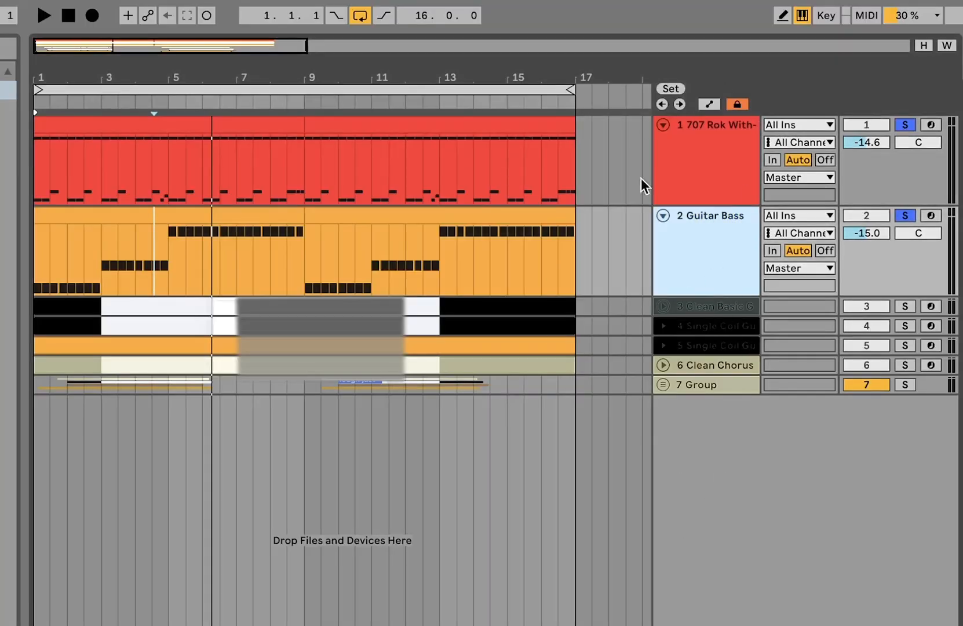
double_click(227, 214)
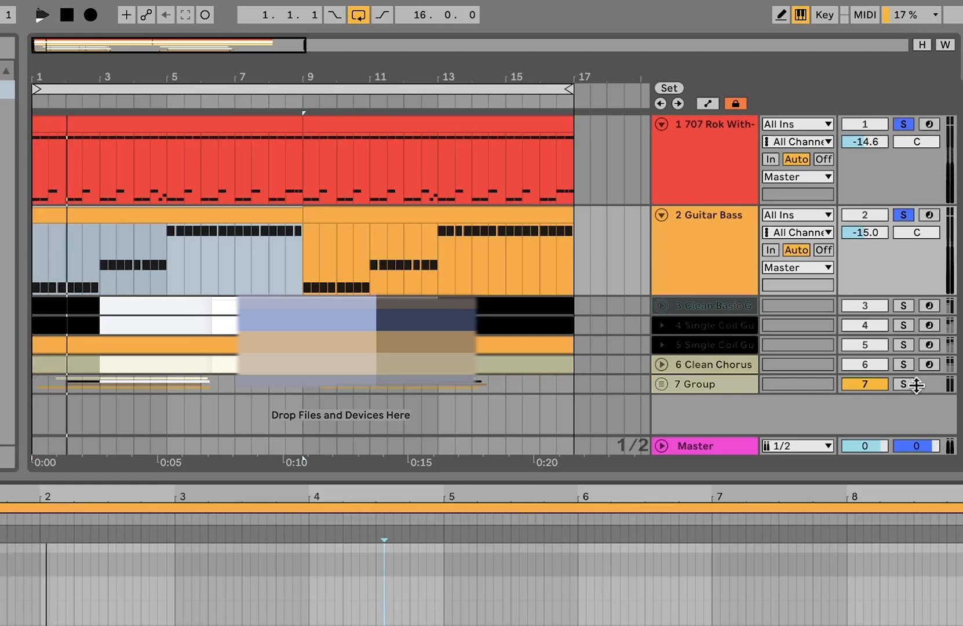
left_click(902, 384)
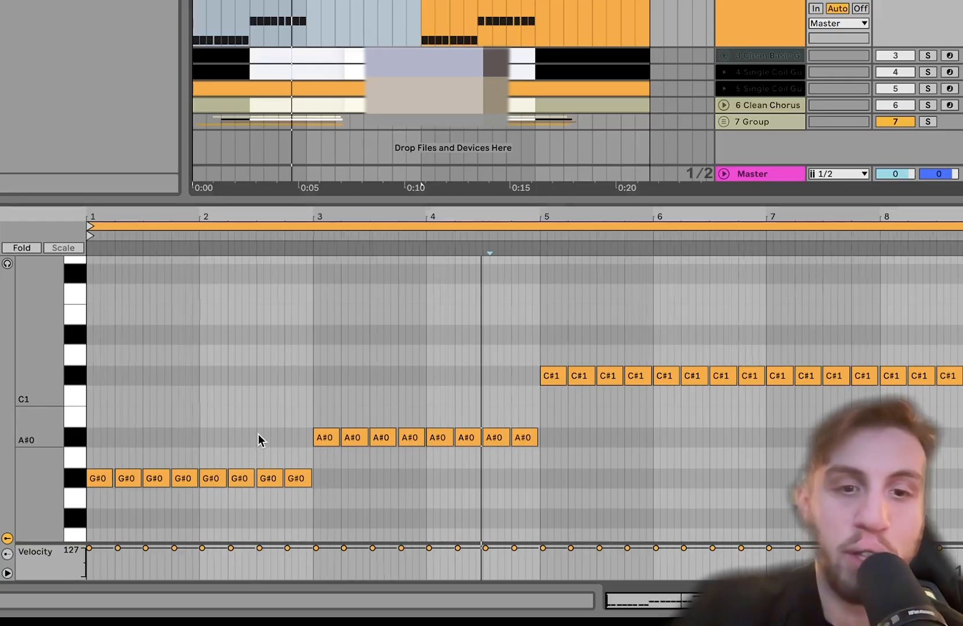
scroll(258, 433, "up", 3)
scroll(258, 433, "down", 5)
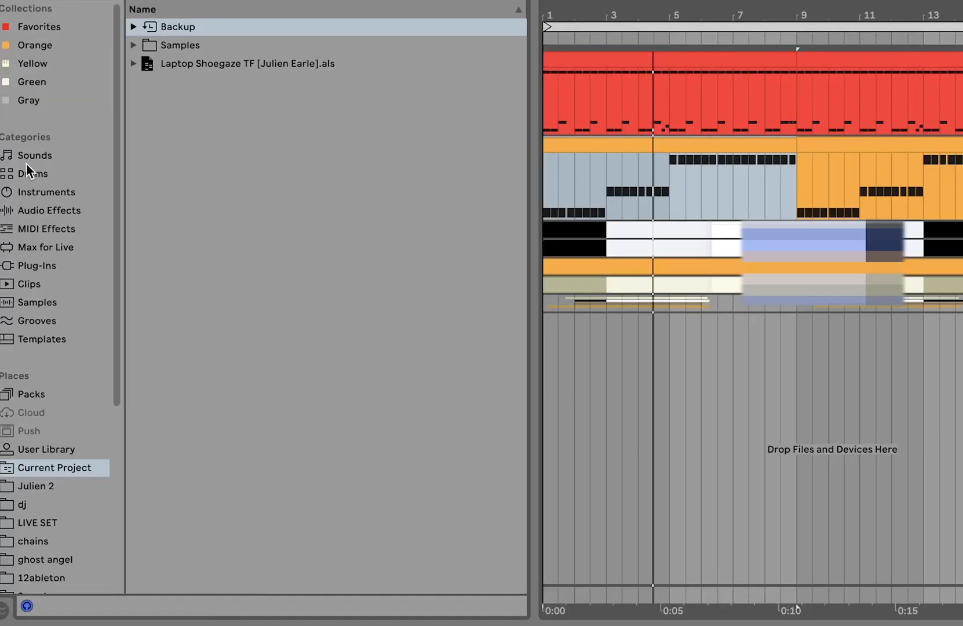
- Browse the Bass presets in the Sounds library down to Guitar Bass.adv
left_click(25, 153)
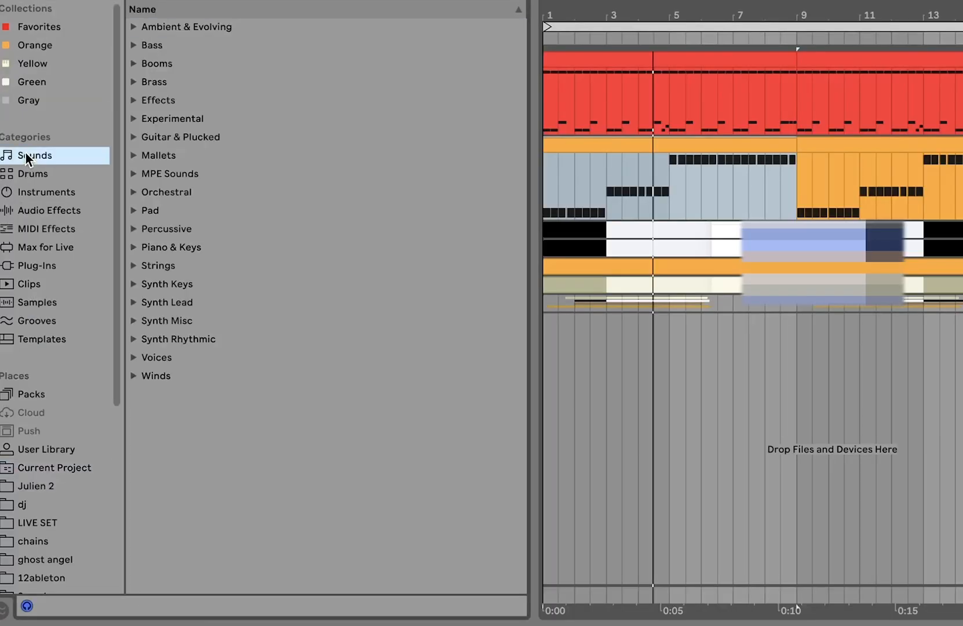
left_click(135, 47)
scroll(209, 311, "down", 20)
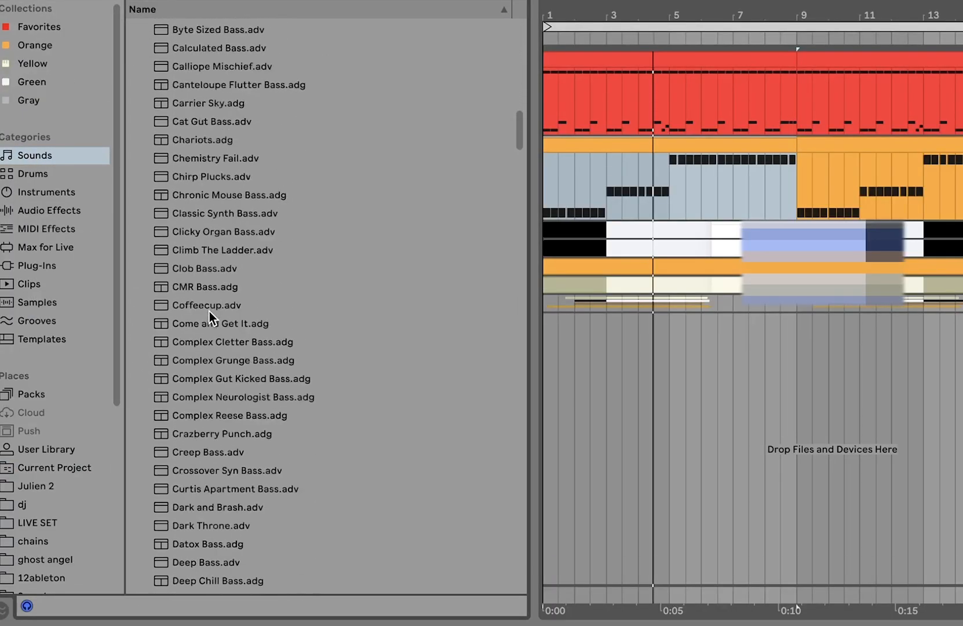
scroll(210, 312, "down", 20)
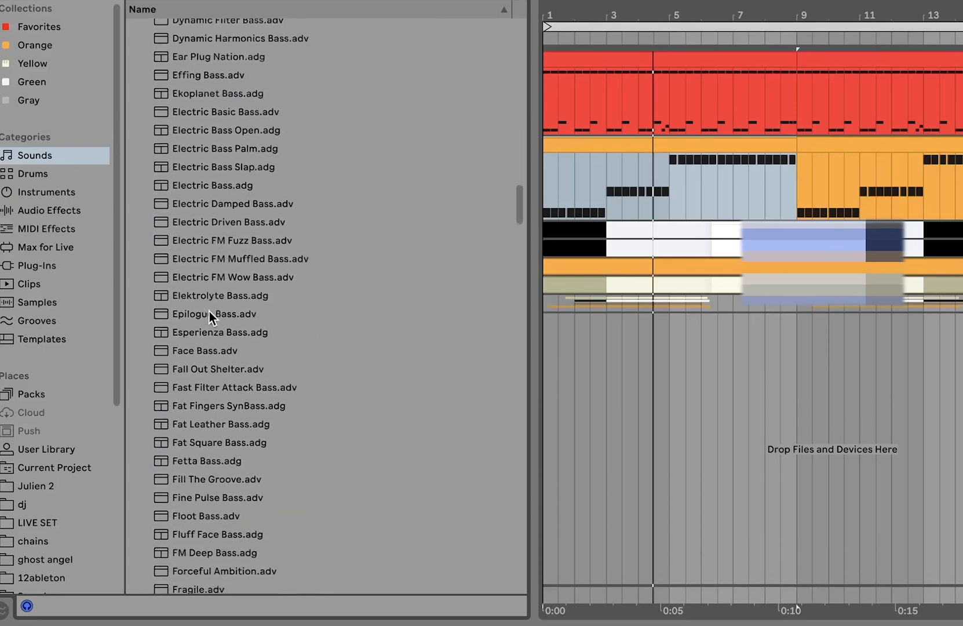
scroll(209, 312, "down", 10)
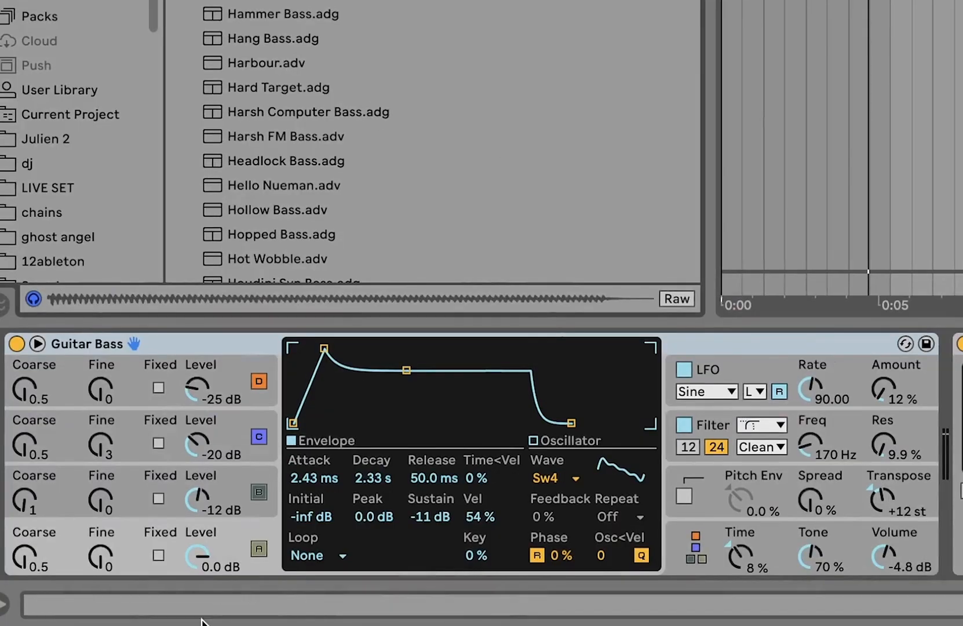
- Inspect the bass track's device chain: the Guitar Bass instrument, the Amp, and the first band of EQ Eight
left_click(697, 358)
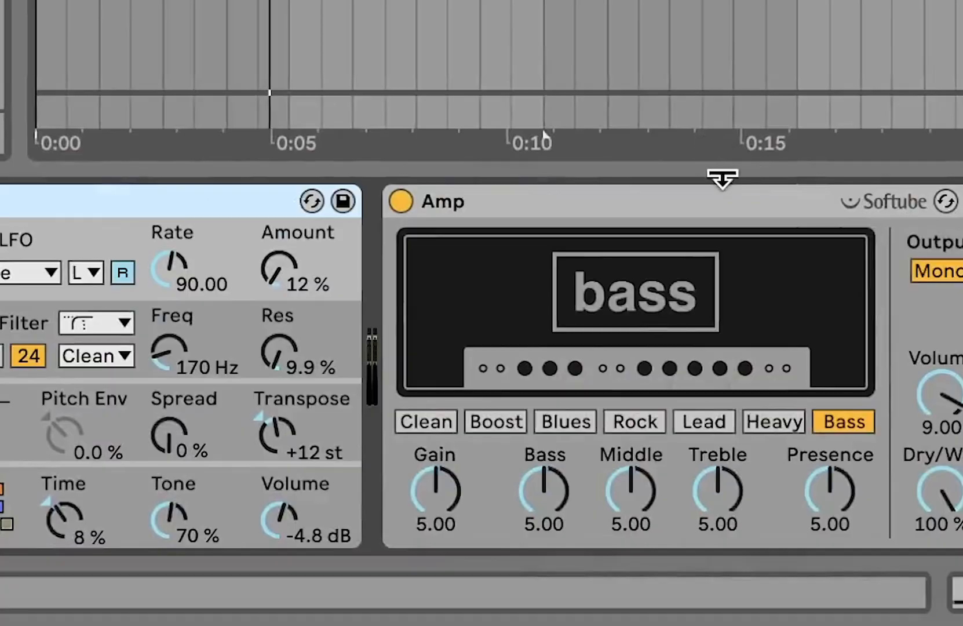
left_click(583, 471)
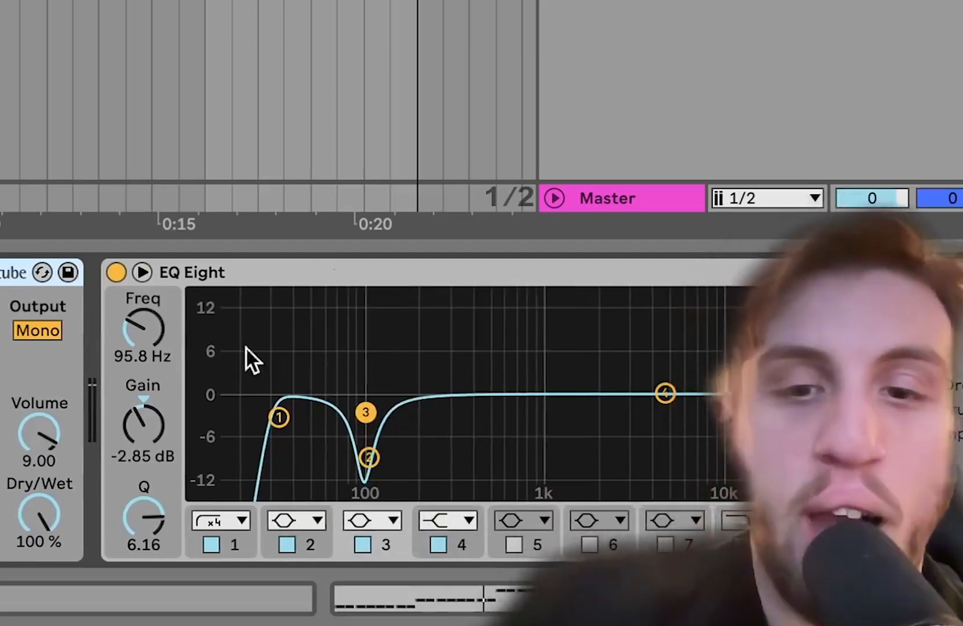
left_click(279, 418)
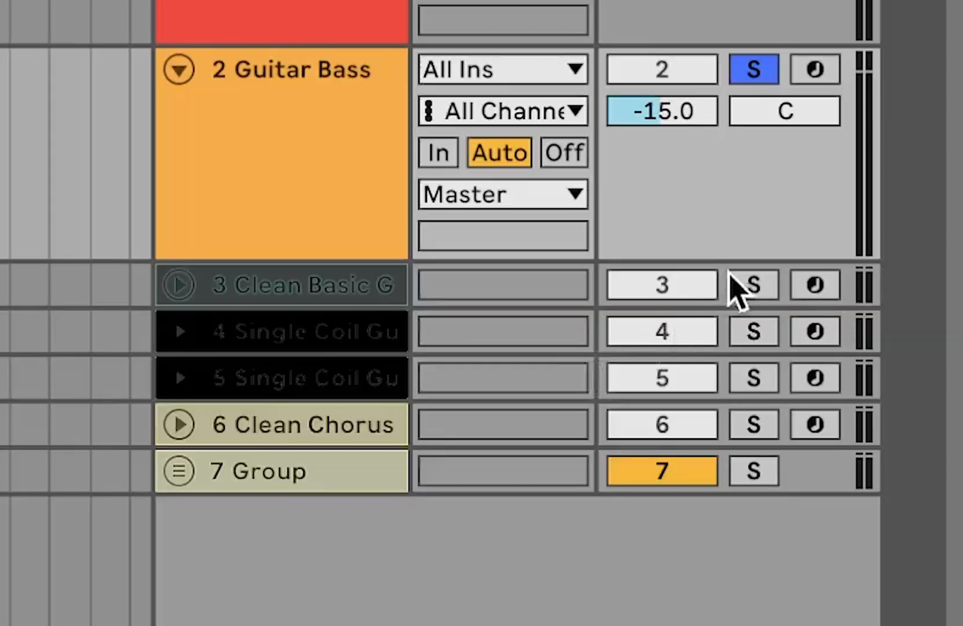
- Solo the four guitar tracks 3 to 6 and unfold them in the arrangement
left_click(739, 272)
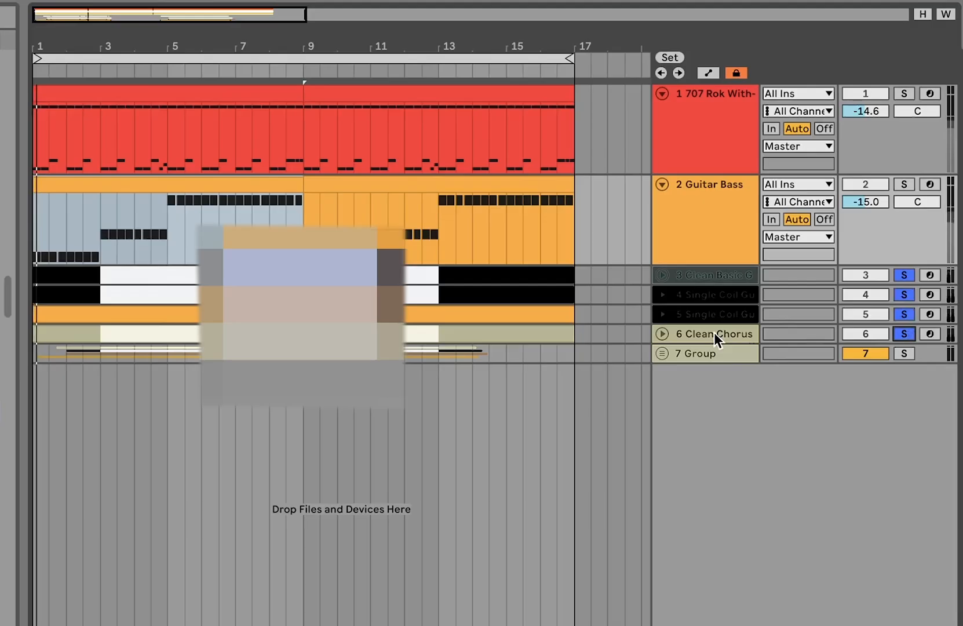
left_click(179, 424)
left_click(180, 378)
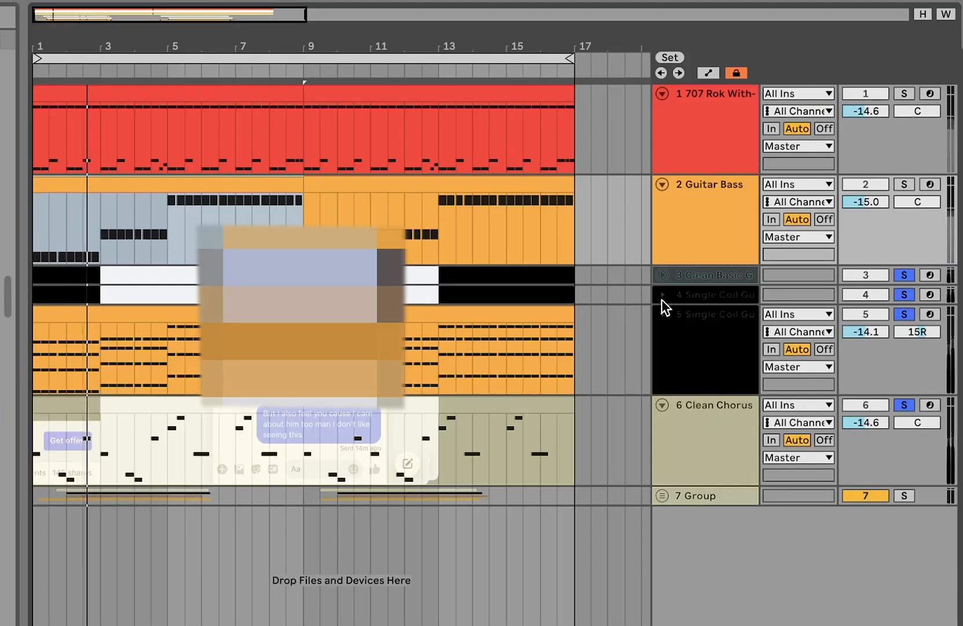
left_click(662, 296)
left_click(662, 277)
- Solo only track 3, Clean Basic Guitar, and open its first MIDI clip
scroll(662, 277, "down", 1)
left_click(705, 264)
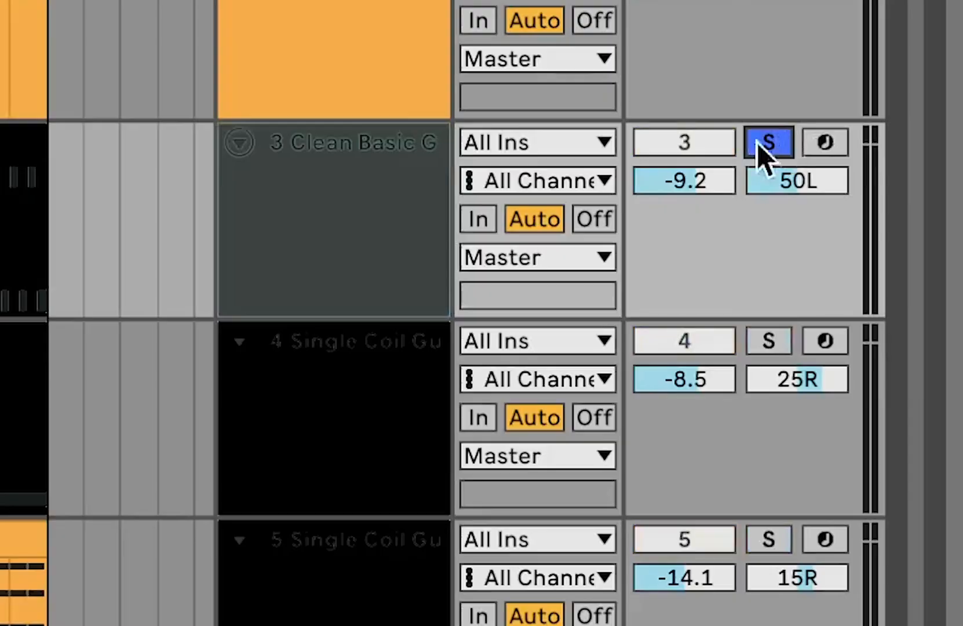
left_click(306, 269)
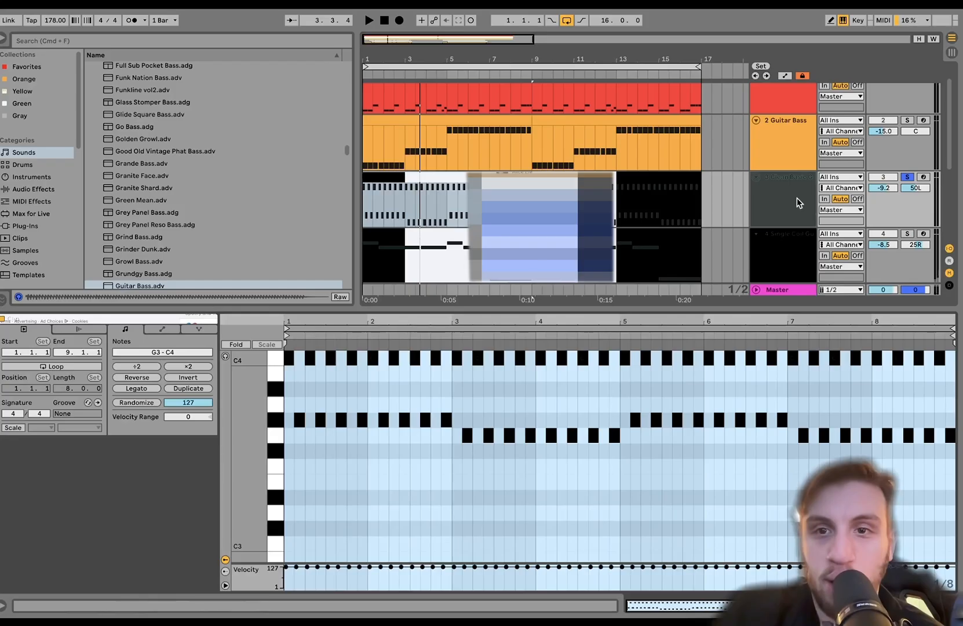
- Show the device chain of the Clean Basic Guitar track and bypass its Reverb
left_click(794, 216)
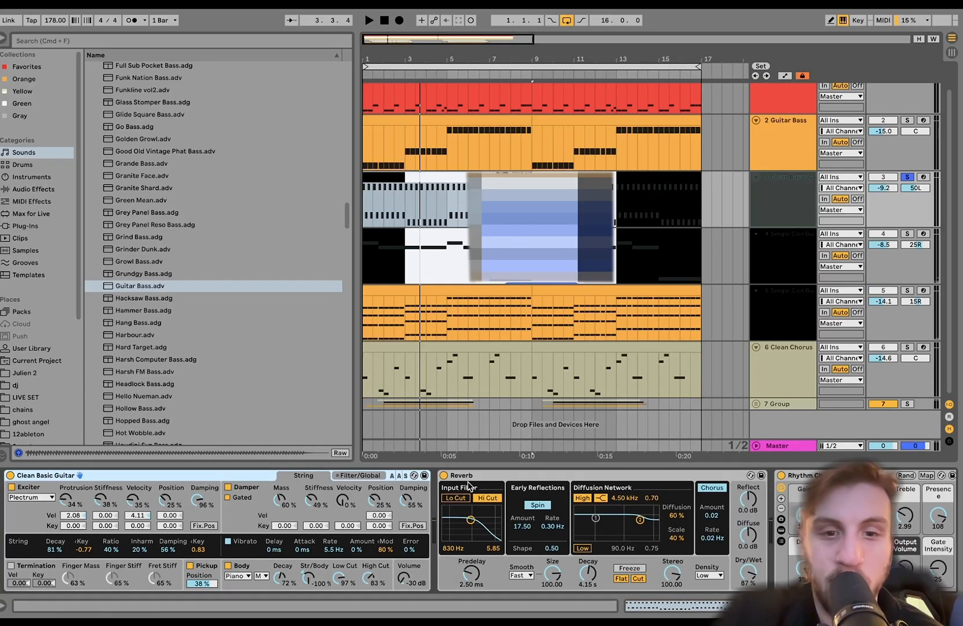
left_click(444, 476)
scroll(455, 480, "right", 5)
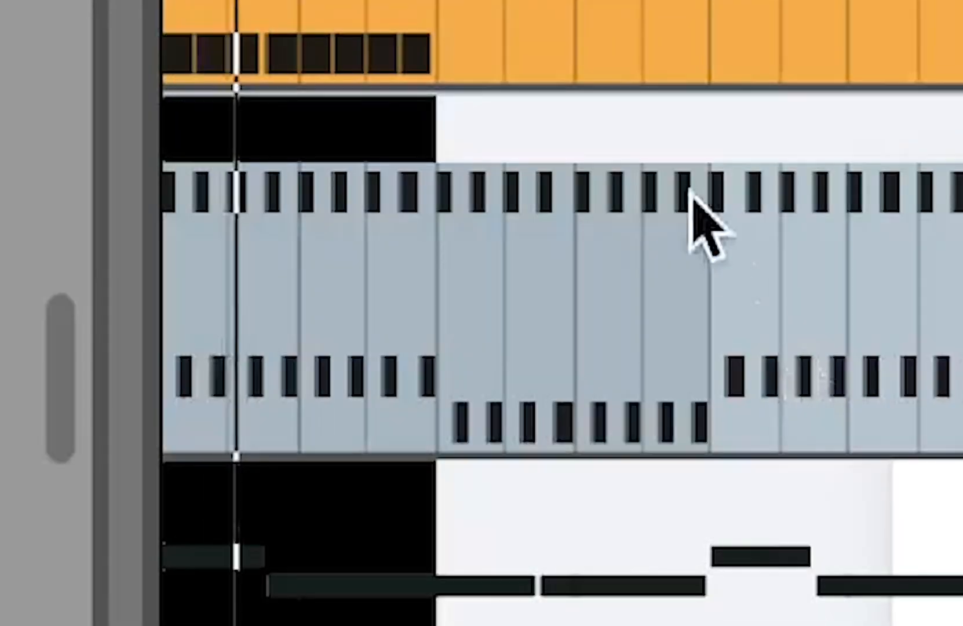
- Examine the Clean Basic Guitar clip's notes by selecting all notes on C4, G3 and G#3 in turn
left_click(438, 177)
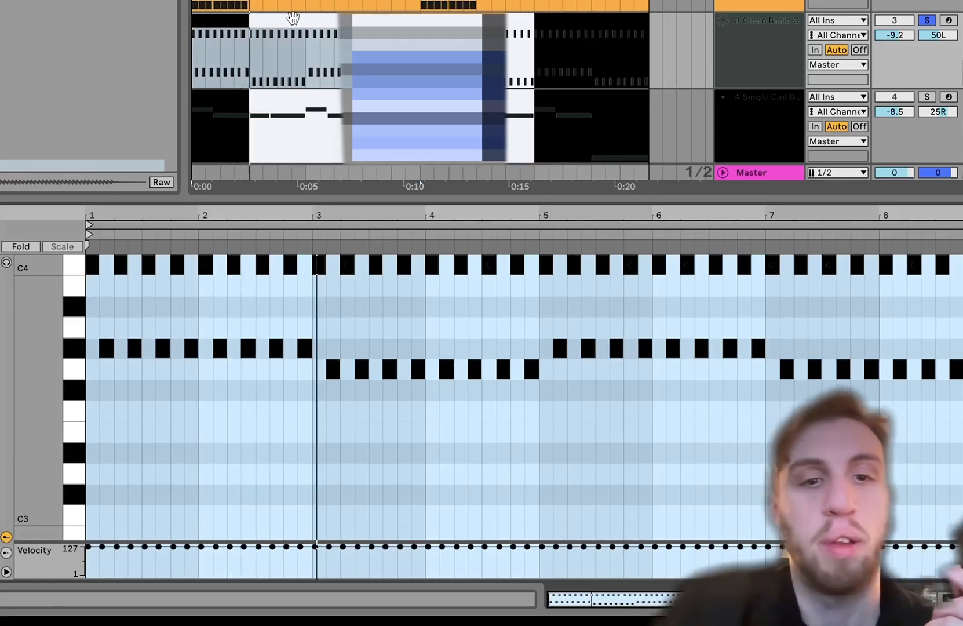
left_click_drag(41, 358, 25, 398)
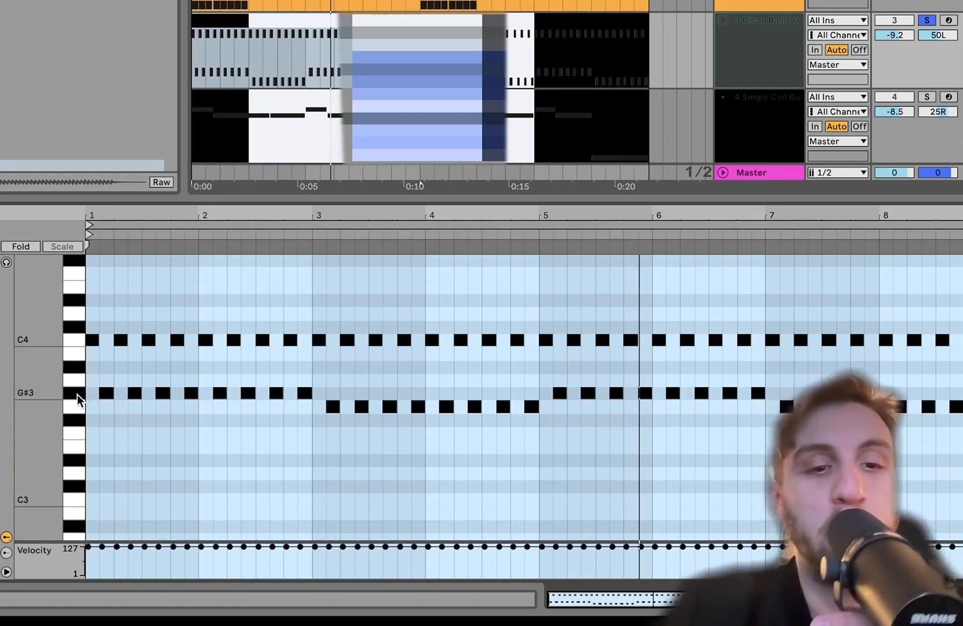
left_click(73, 340)
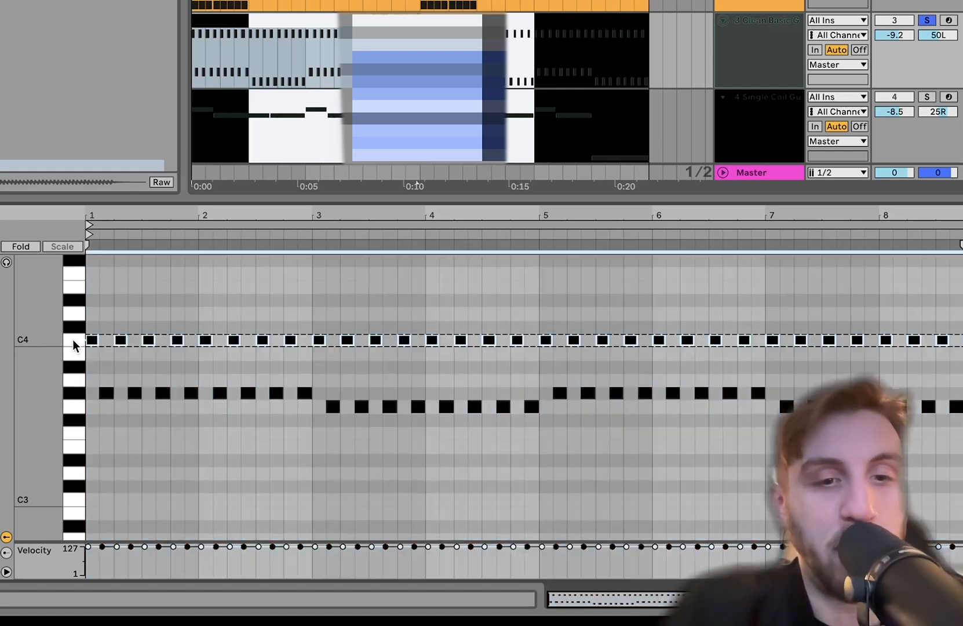
left_click(72, 391)
left_click(73, 405)
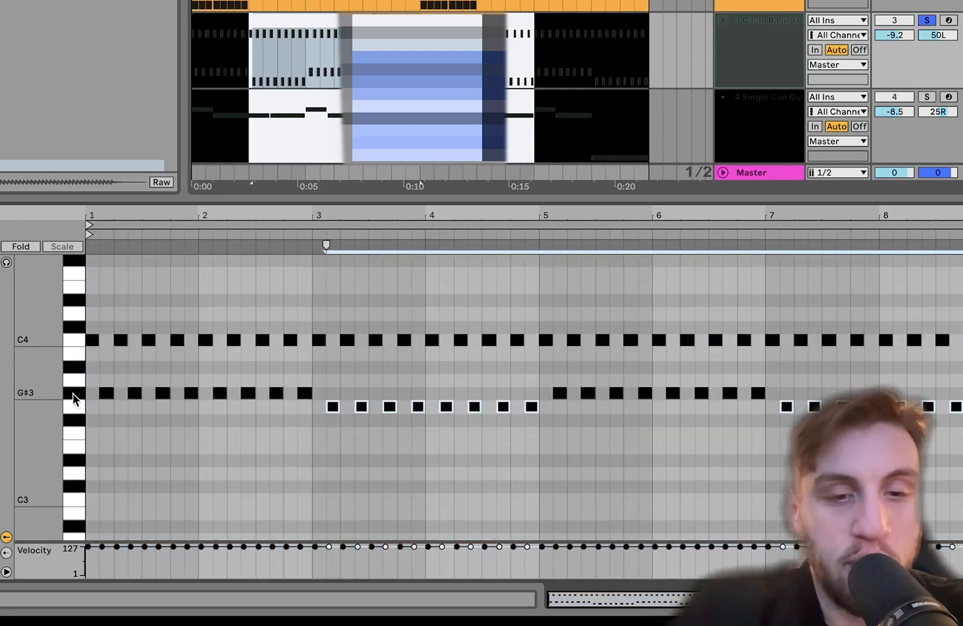
left_click(74, 395)
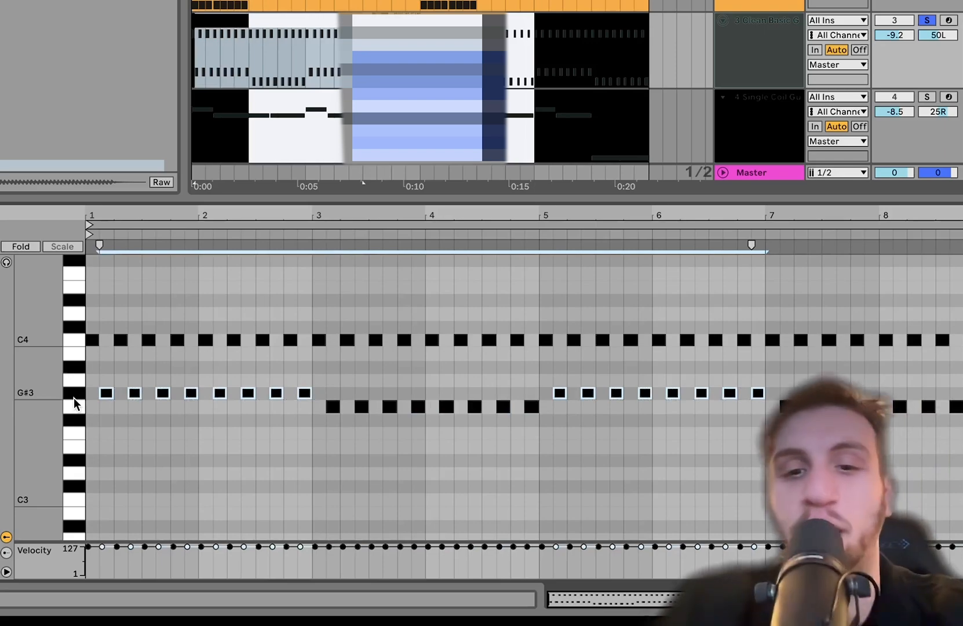
- Play the Clean Basic Guitar part and switch on the Reverb and the Rhythm Chunks rack in its device chain
key("space")
left_click(776, 77)
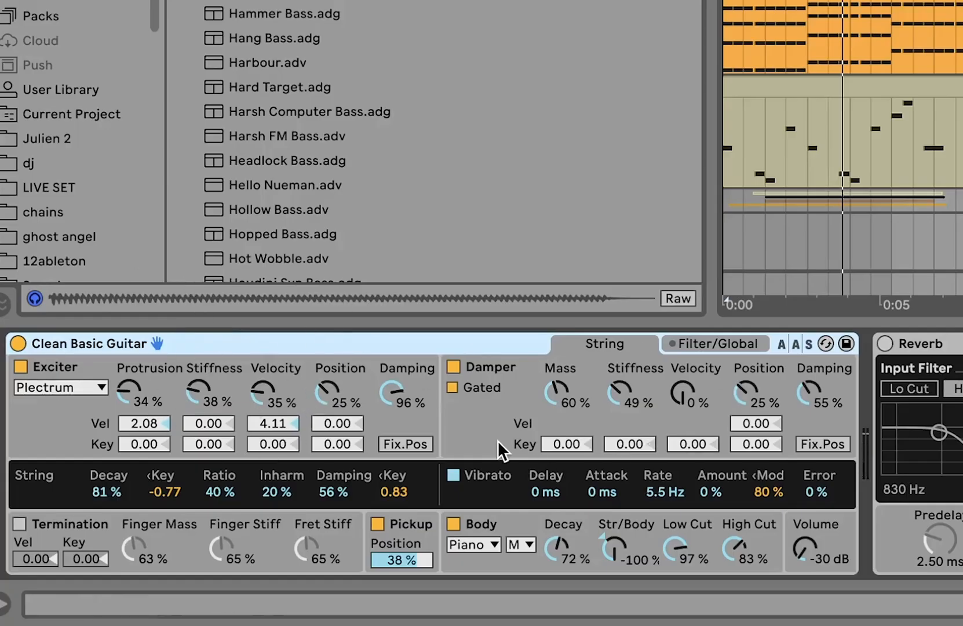
scroll(496, 441, "right", 10)
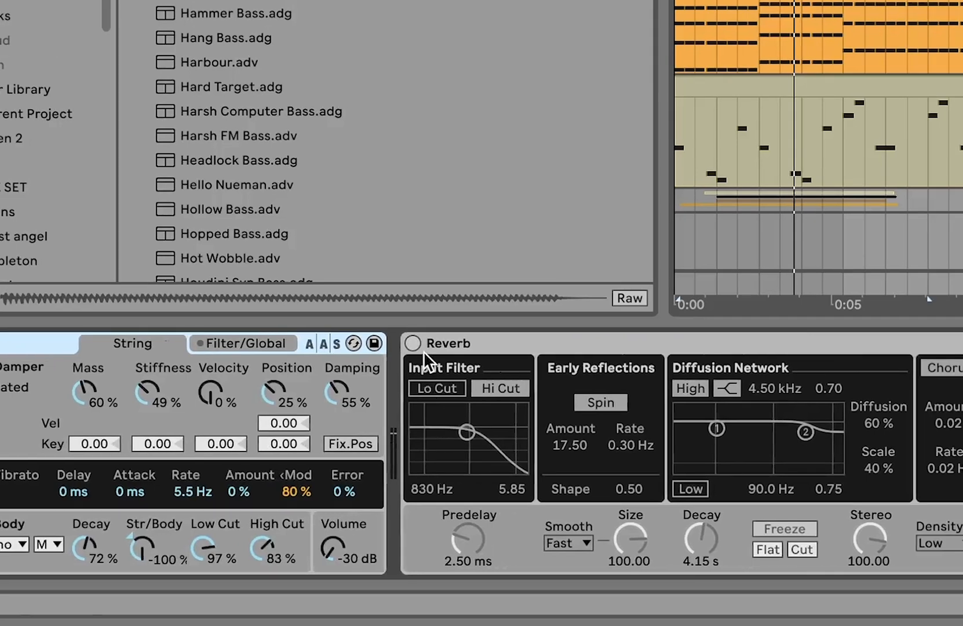
left_click(416, 344)
scroll(419, 345, "right", 5)
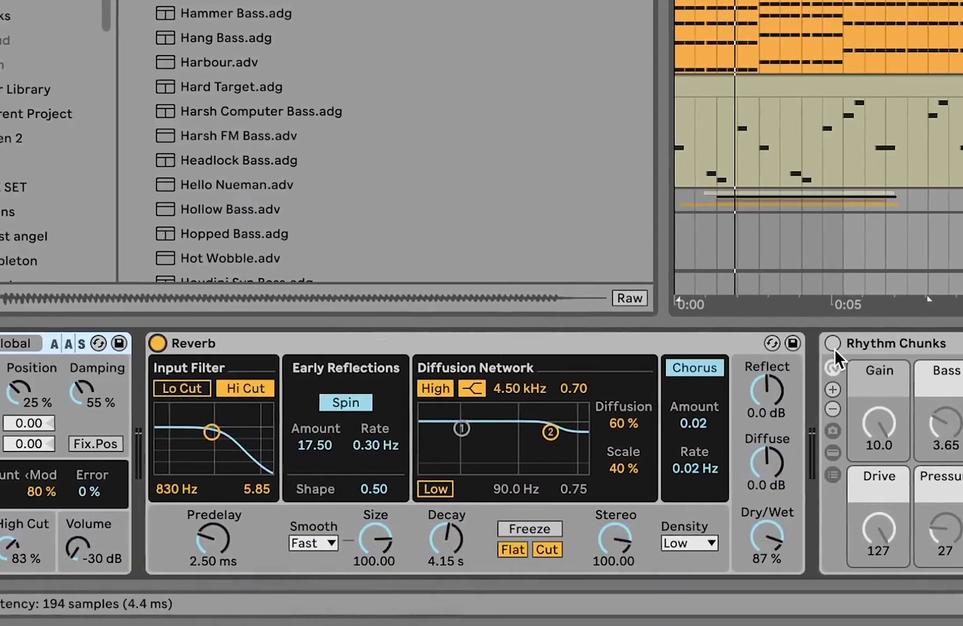
left_click(833, 343)
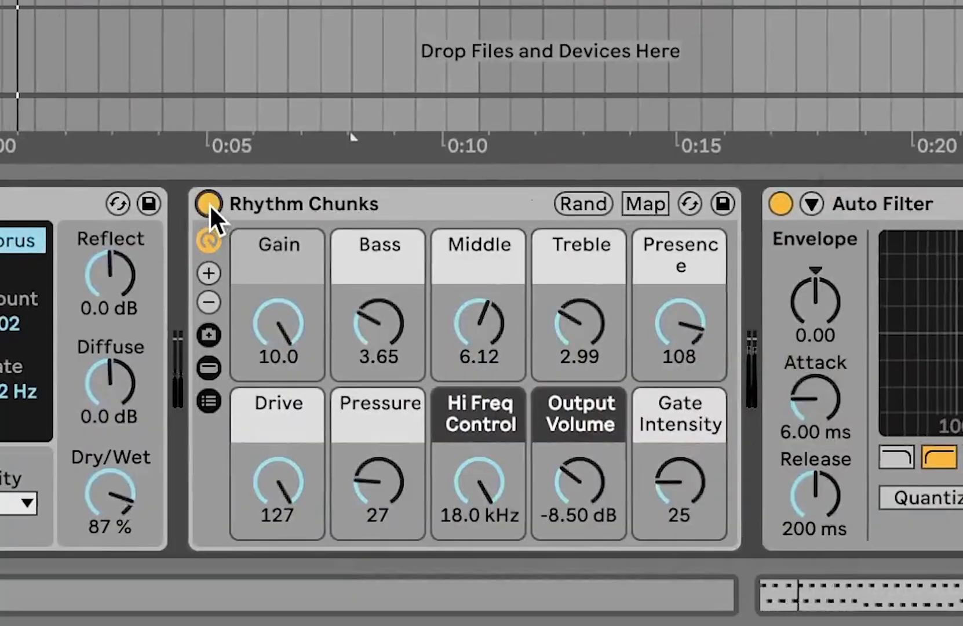
- Bypass the Auto Filter after Rhythm Chunks and switch it back on to compare the sound
left_click(322, 210)
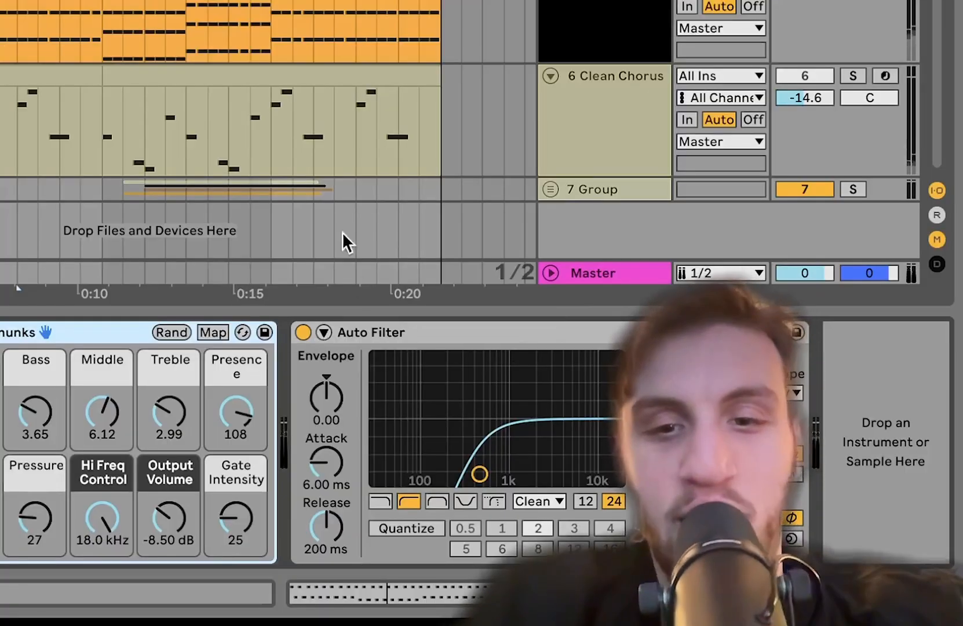
left_click(304, 333)
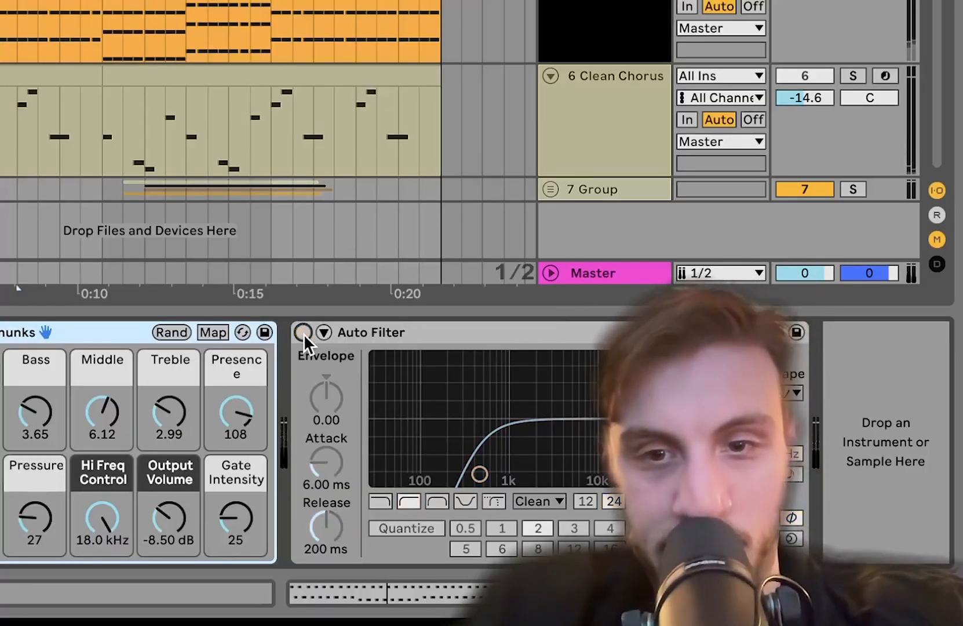
left_click(303, 333)
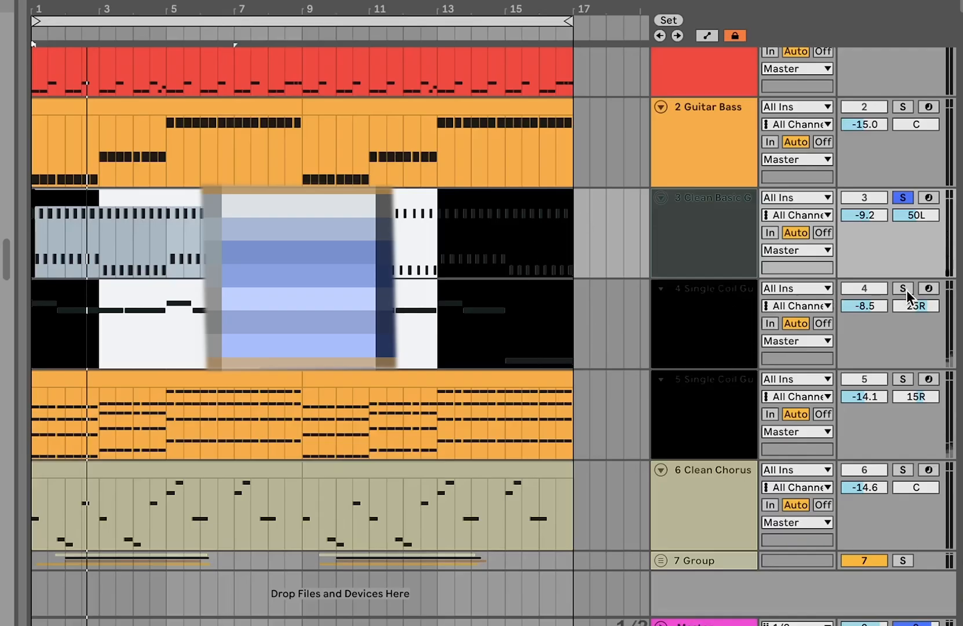
- Solo track 4, the Single Coil Guitar, instead of track 3 and open its first MIDI clip
left_click(905, 289)
left_click(687, 322)
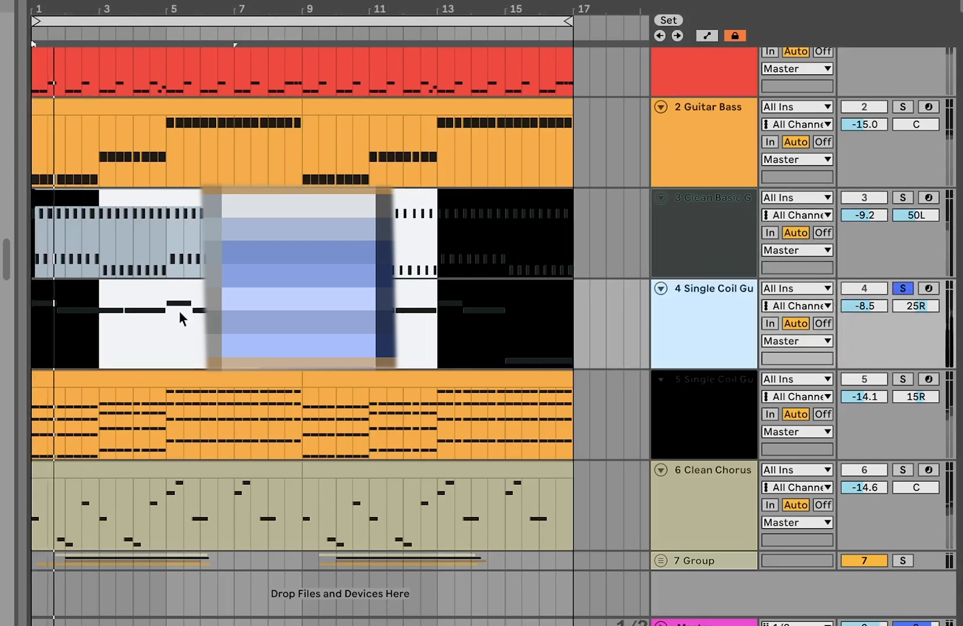
double_click(144, 287)
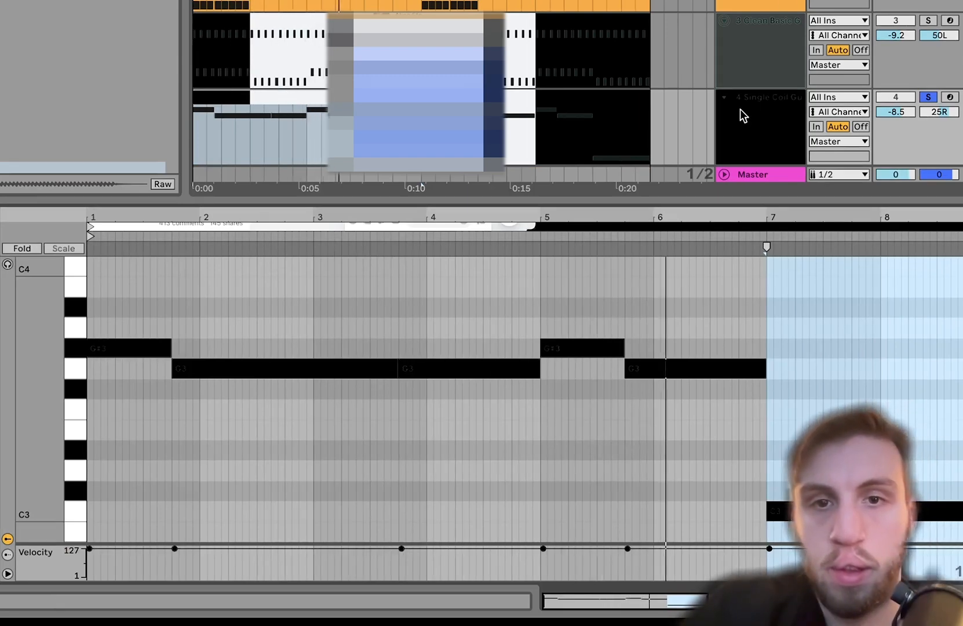
- Show track 4's device chain and bypass its Phaser Guitar and Reverb effects
left_click(743, 115)
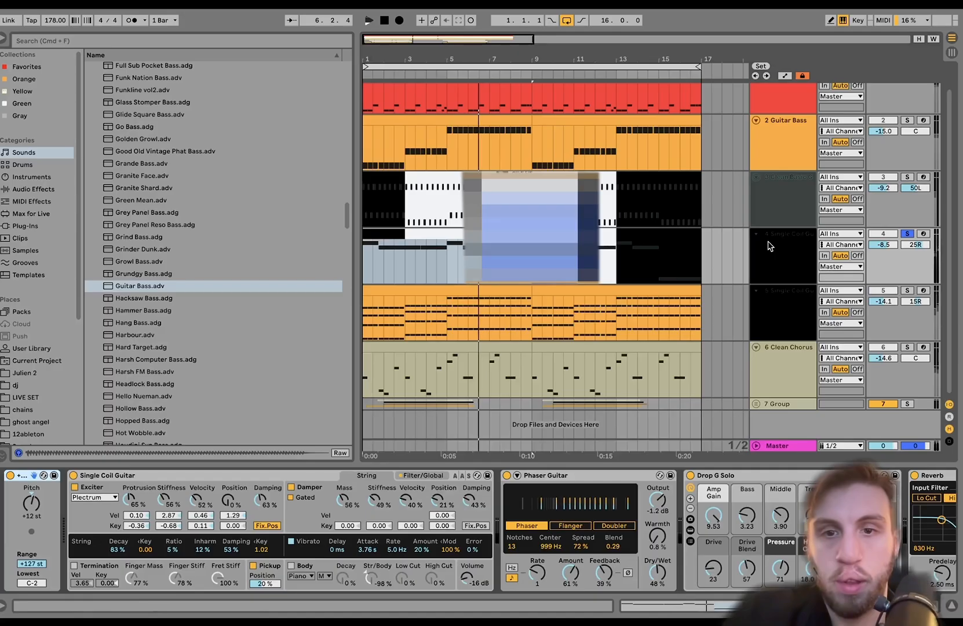
left_click(507, 476)
scroll(499, 521, "right", 10)
left_click(449, 475)
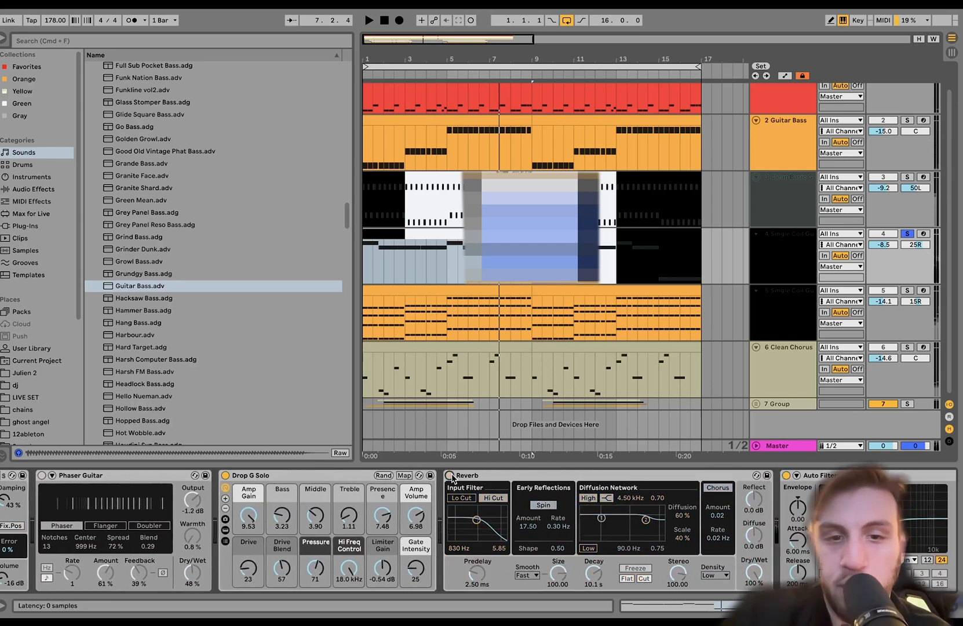
- Inspect the melody in track 4's MIDI clip by selecting the first G#3 note together with the following G3 note
scroll(224, 477, "right", 5)
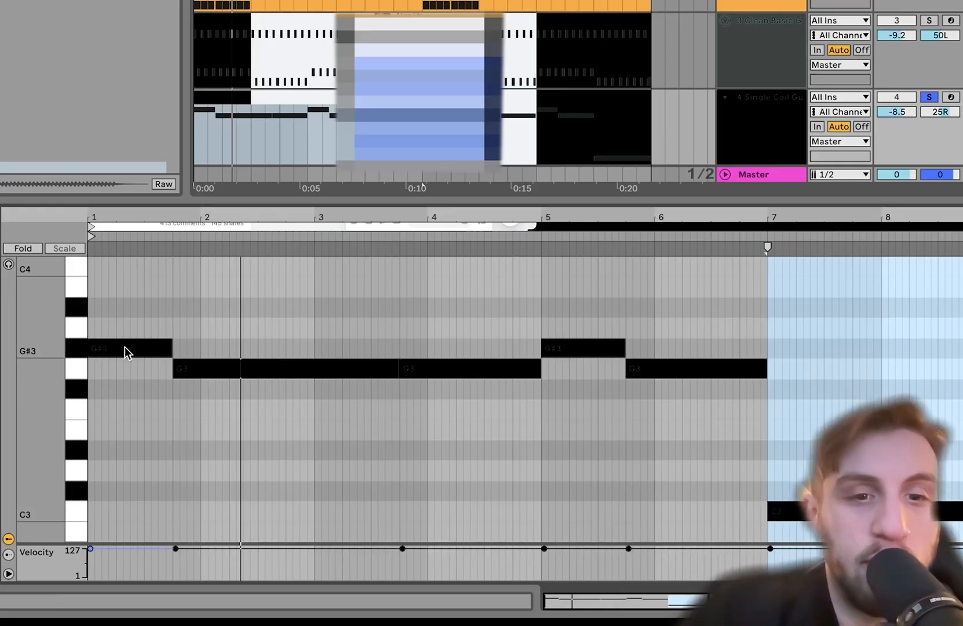
left_click(123, 350)
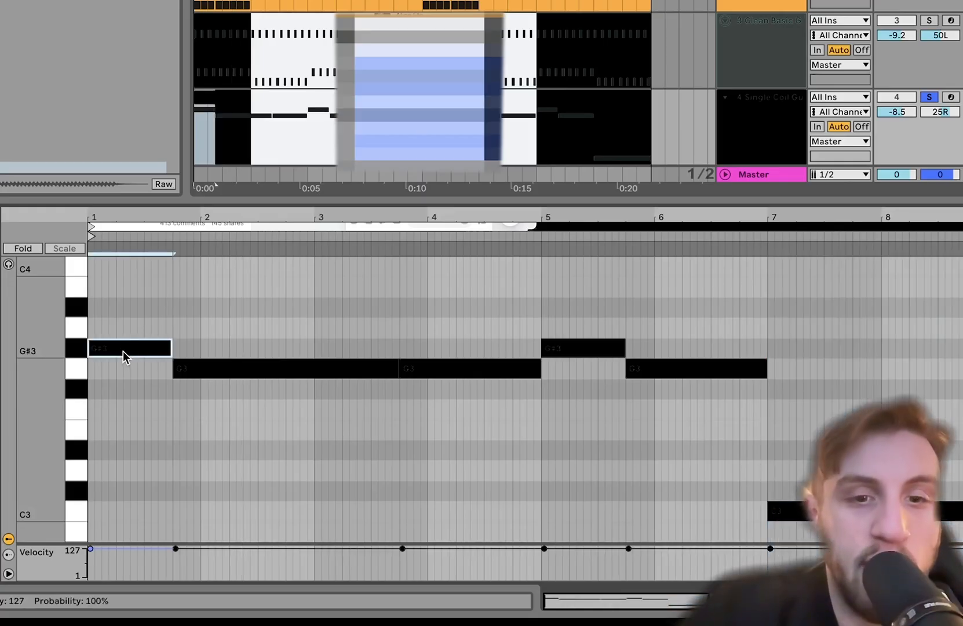
left_click(218, 368, "shift")
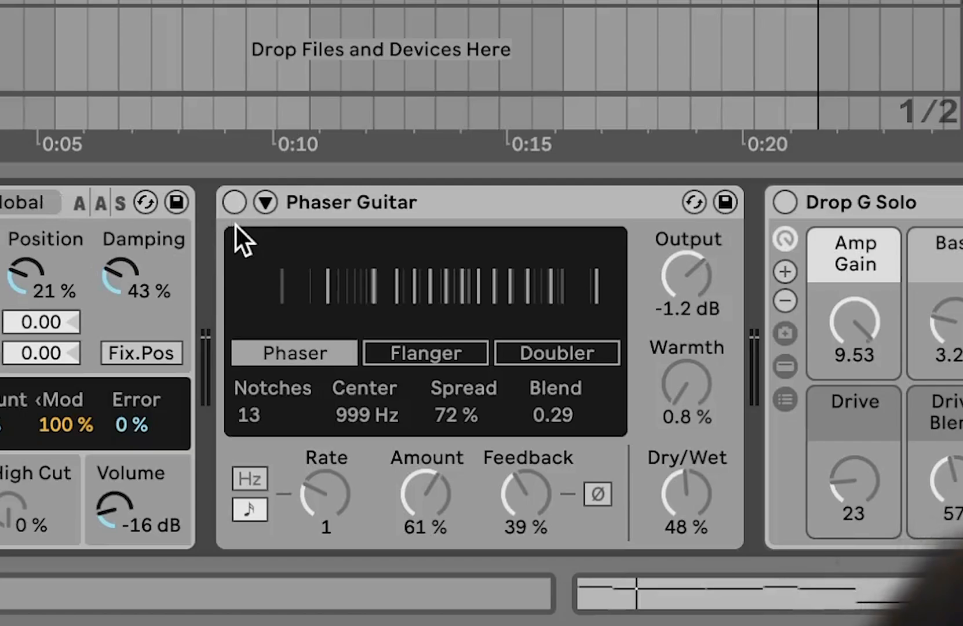
- Switch on the Phaser Guitar and the Drop G Solo rack in track 4's device chain
left_click(930, 344)
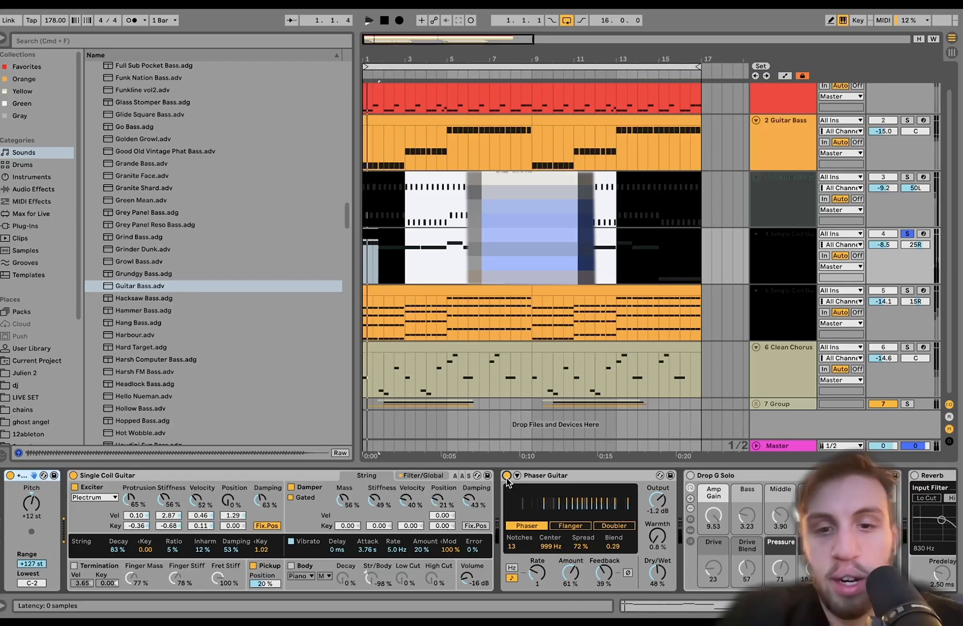
scroll(233, 207, "right", 8)
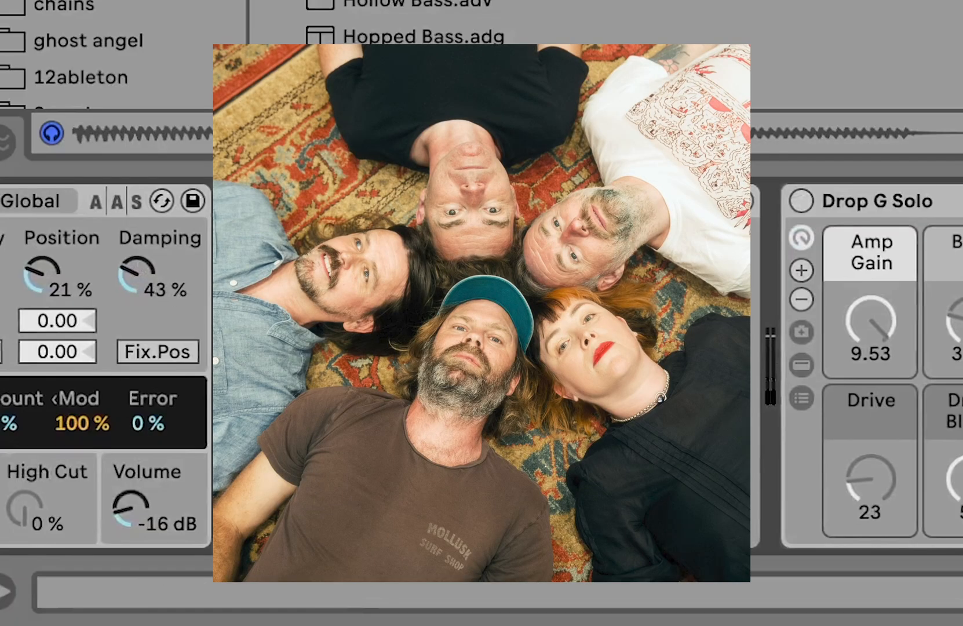
left_click(801, 201)
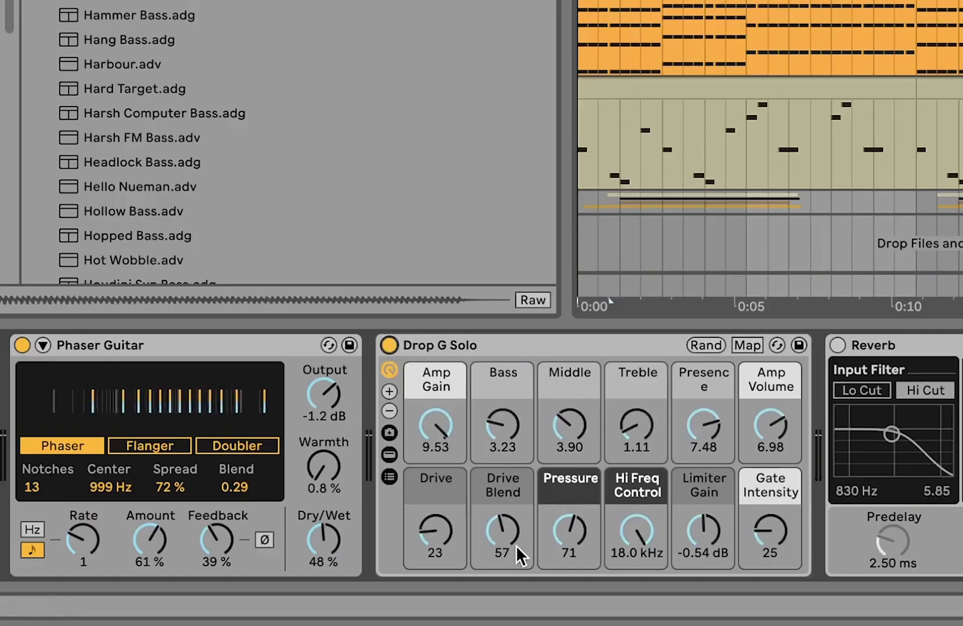
scroll(710, 457, "right", 5)
scroll(710, 457, "right", 2)
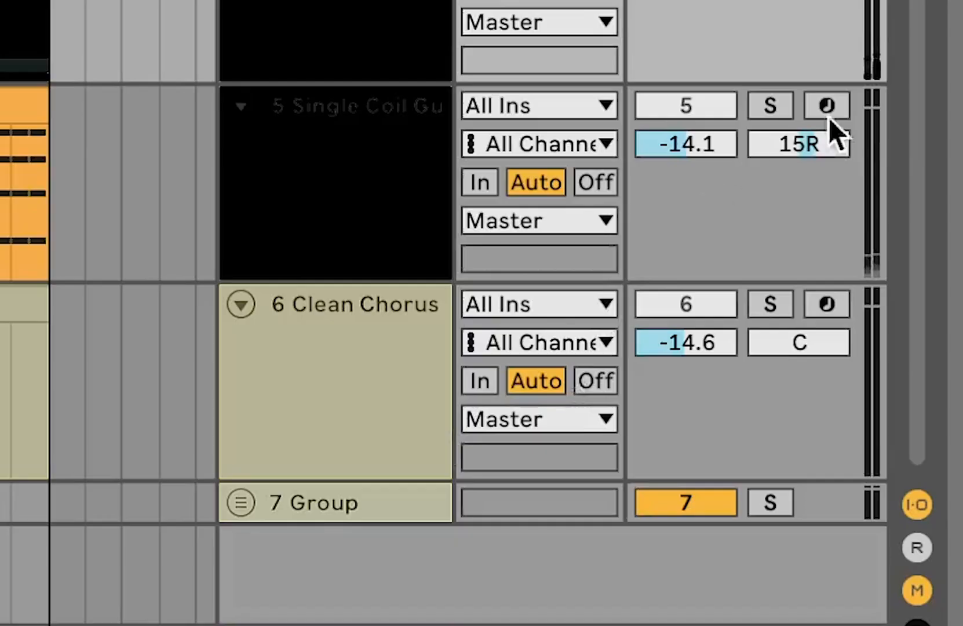
- Solo track 5, the second Single Coil Guitar, play it and open its first MIDI clip to show the chord notes
left_click(771, 106)
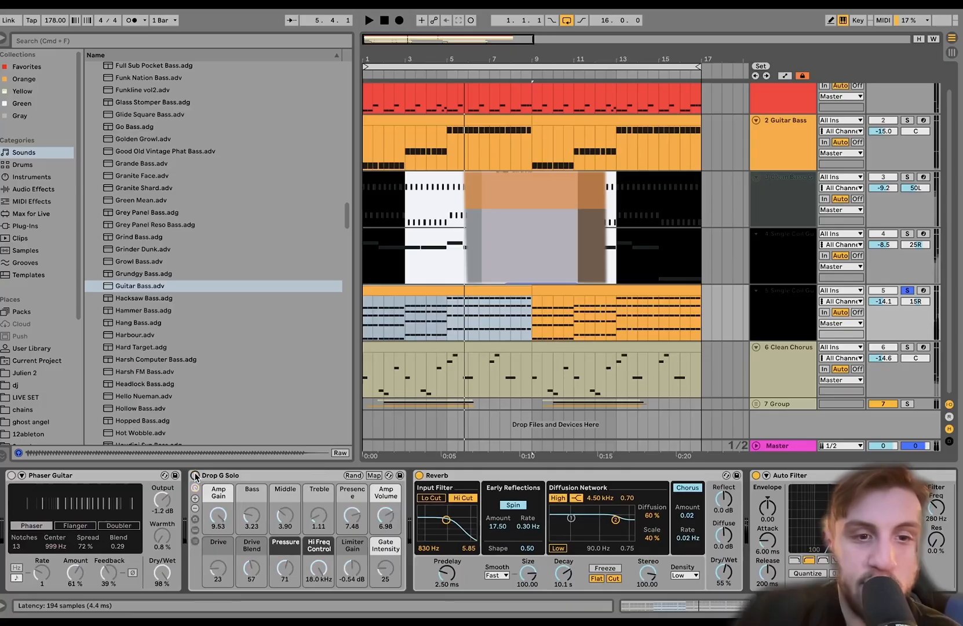
key("space")
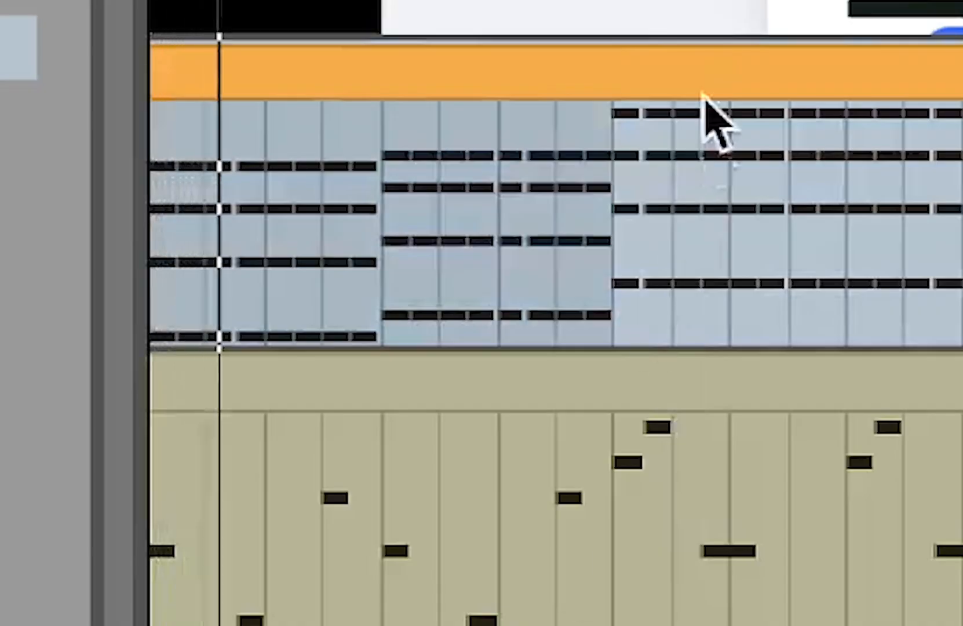
double_click(462, 291)
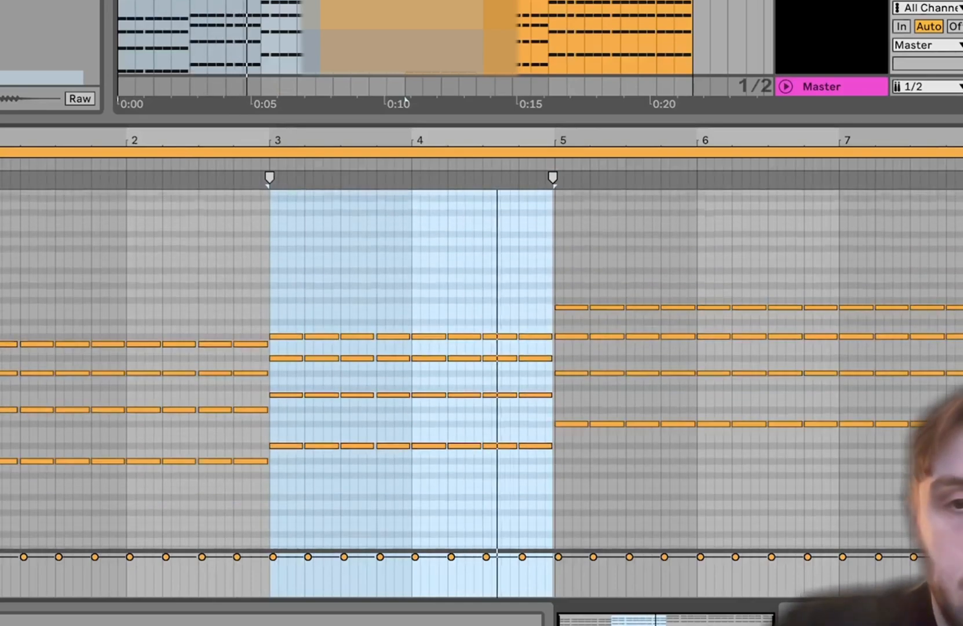
key("space")
scroll(221, 38, "up", 5)
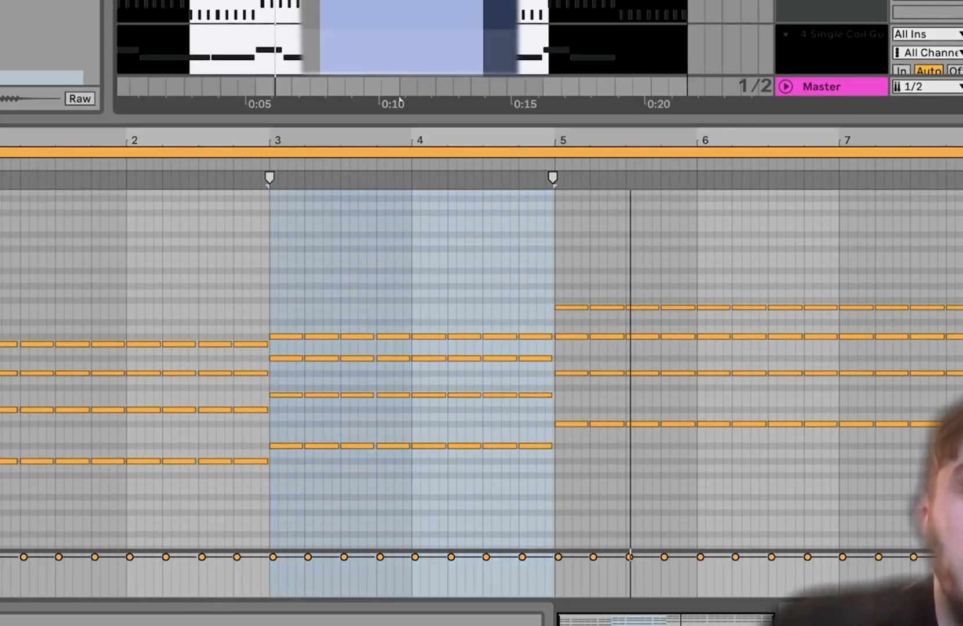
scroll(258, 300, "down", 3)
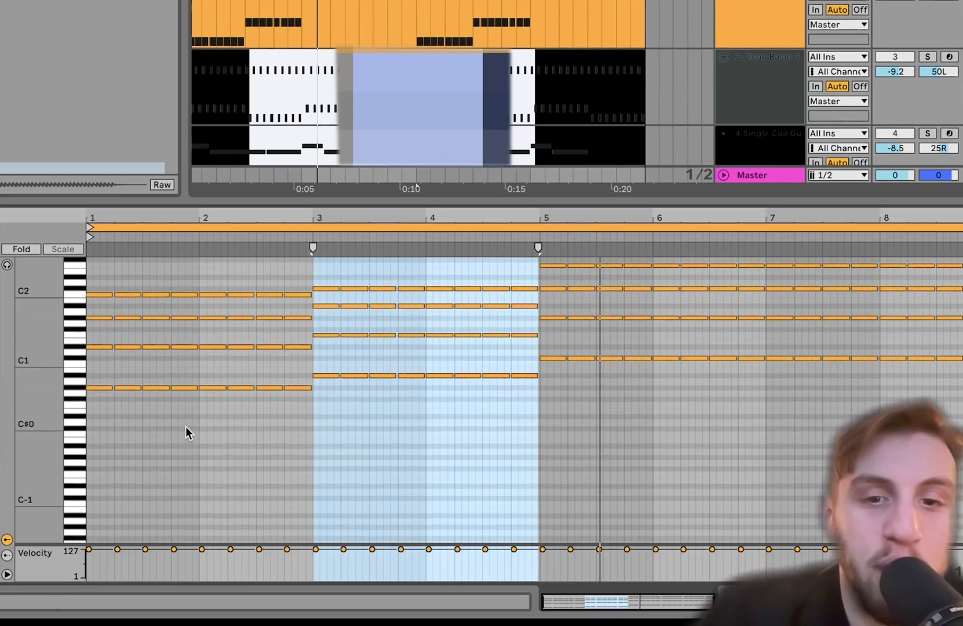
scroll(427, 411, "up", 1)
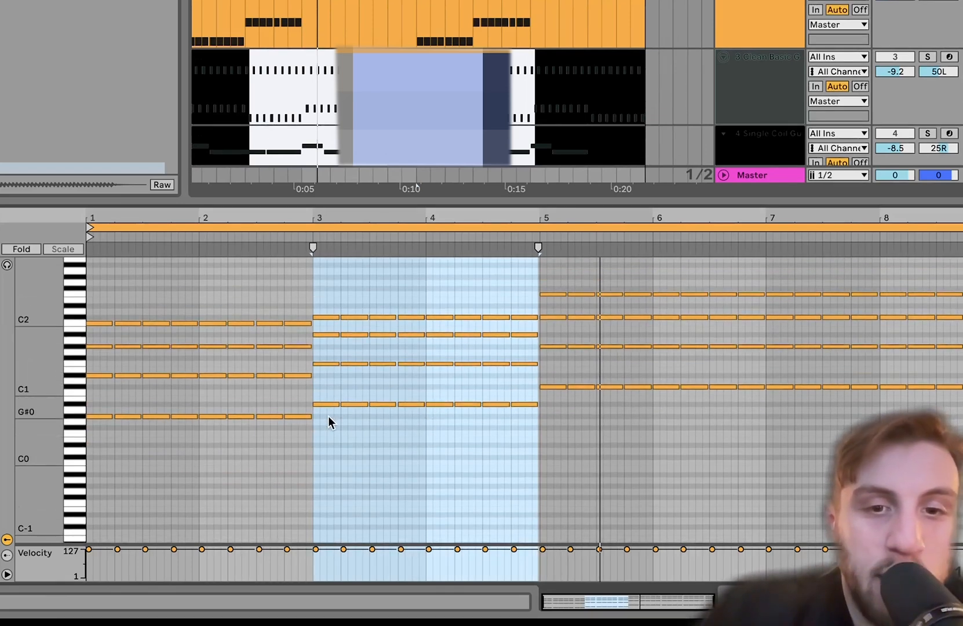
- Examine the chord progression by selecting the opening chord notes at bars 1, 3 and 5 of track 5's clip
left_click_drag(329, 421, 327, 265)
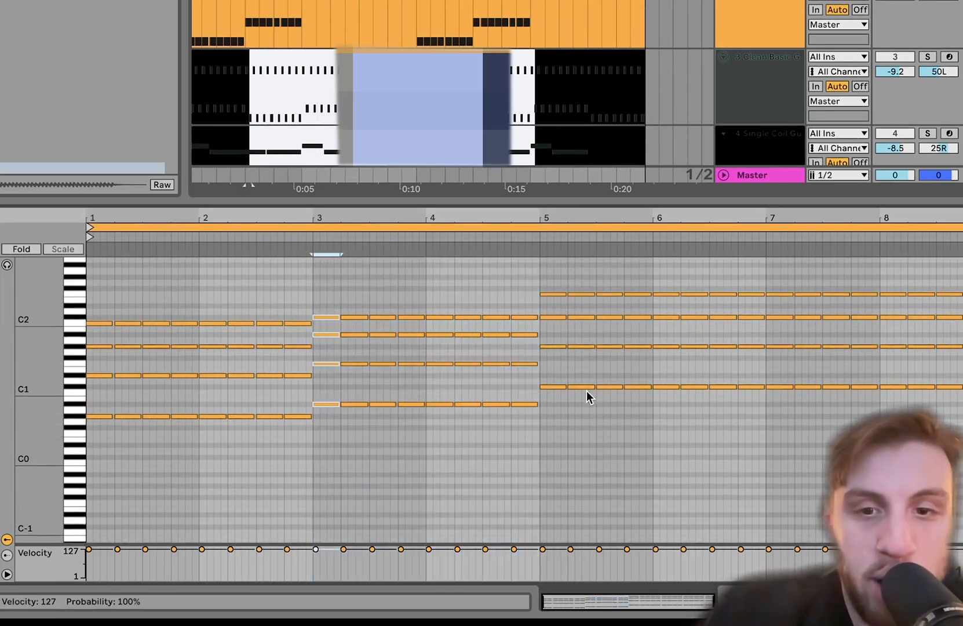
left_click_drag(560, 363, 562, 159)
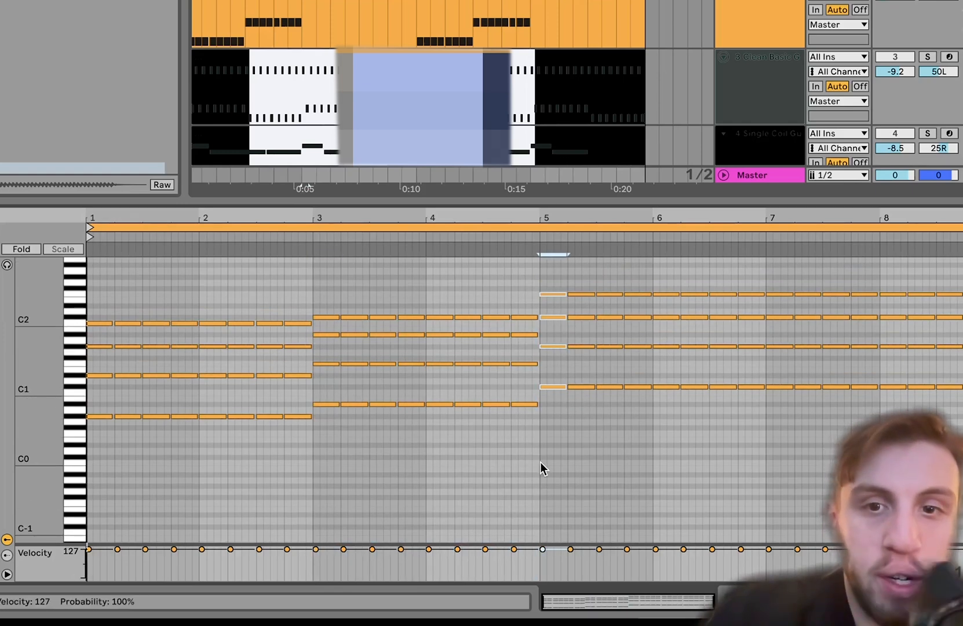
key("space")
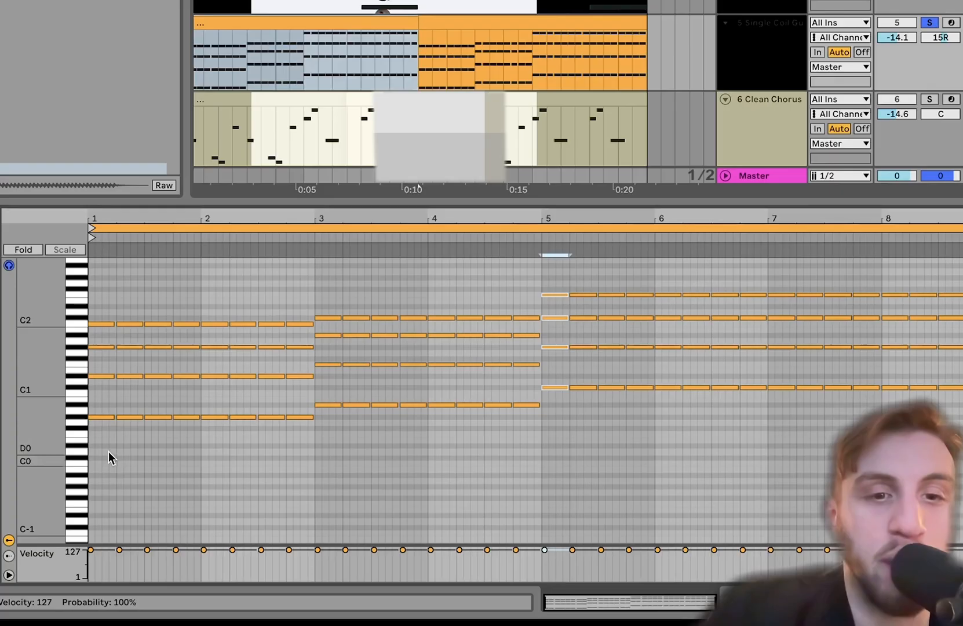
left_click(106, 417)
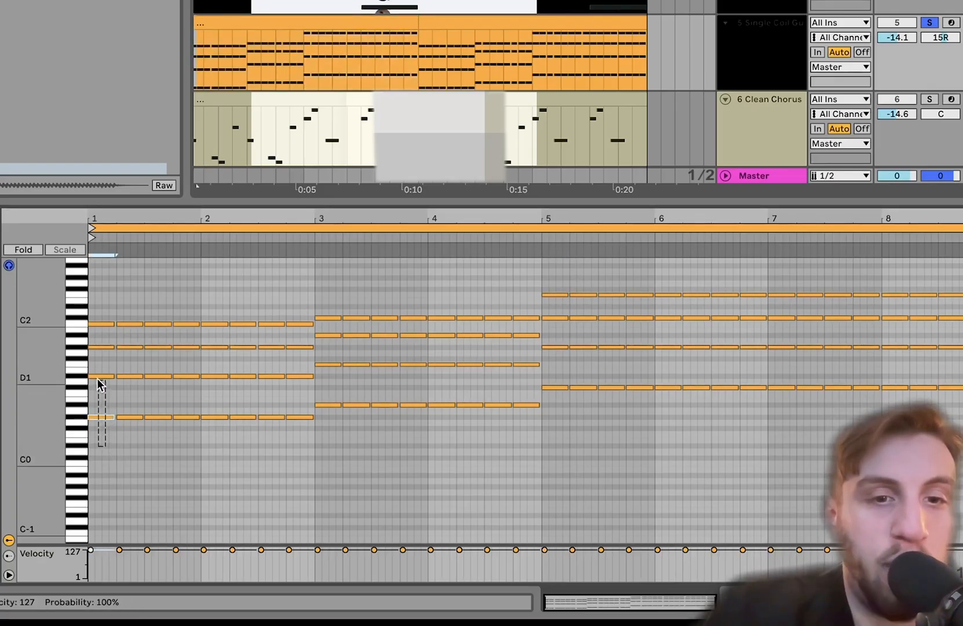
left_click_drag(98, 342, 102, 287)
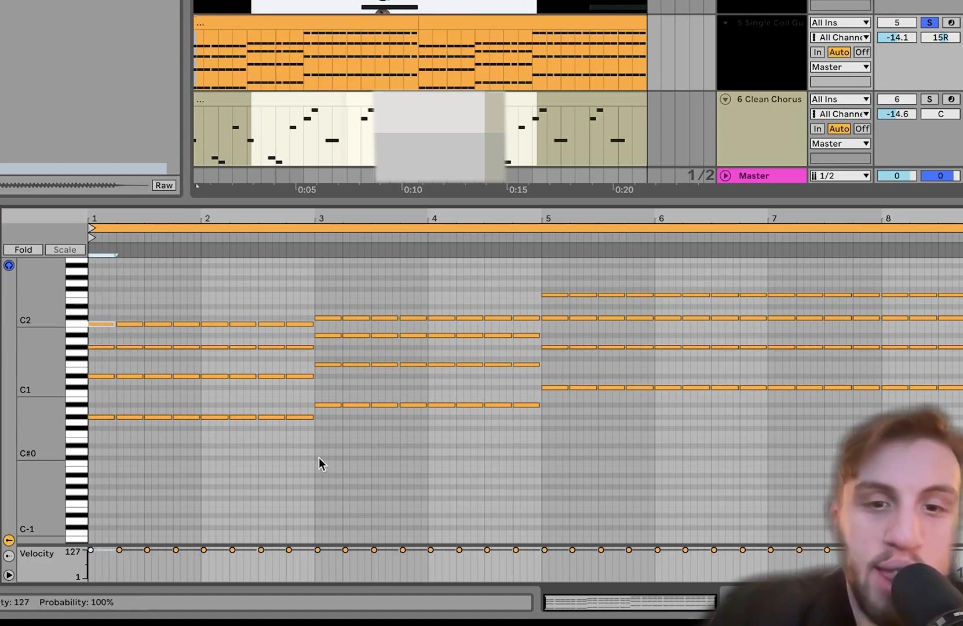
left_click_drag(335, 451, 335, 360)
left_click_drag(612, 479, 613, 317)
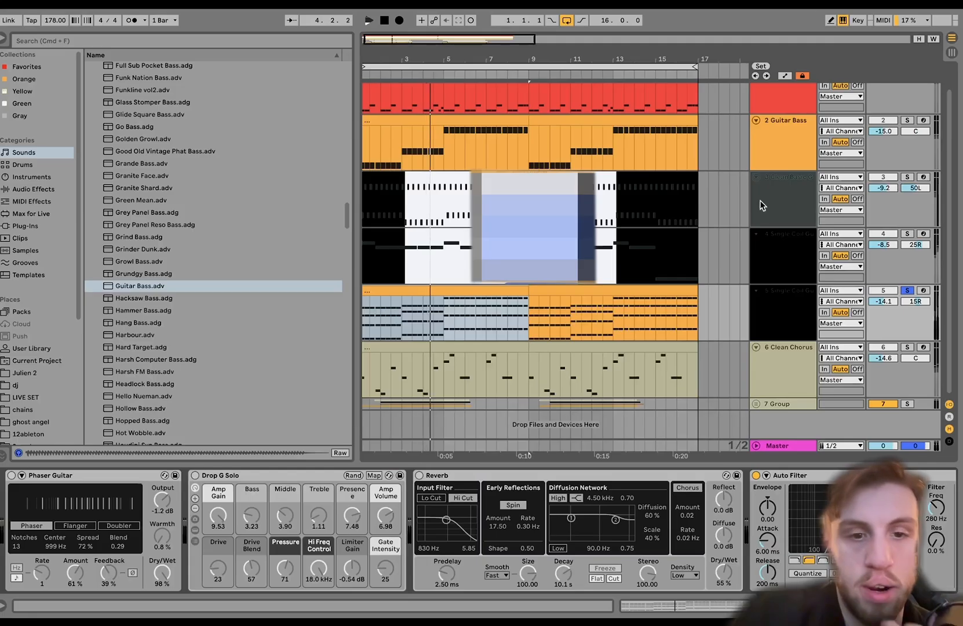
- Select track 4 and then track 5 to compare their device chains
scroll(392, 526, "left", 5)
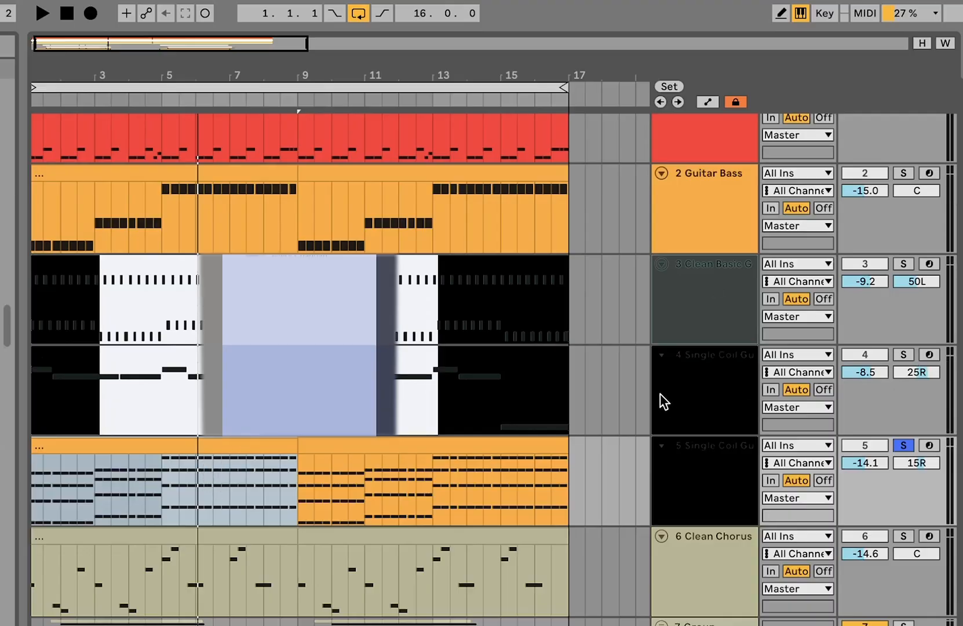
left_click(701, 394)
left_click(691, 487)
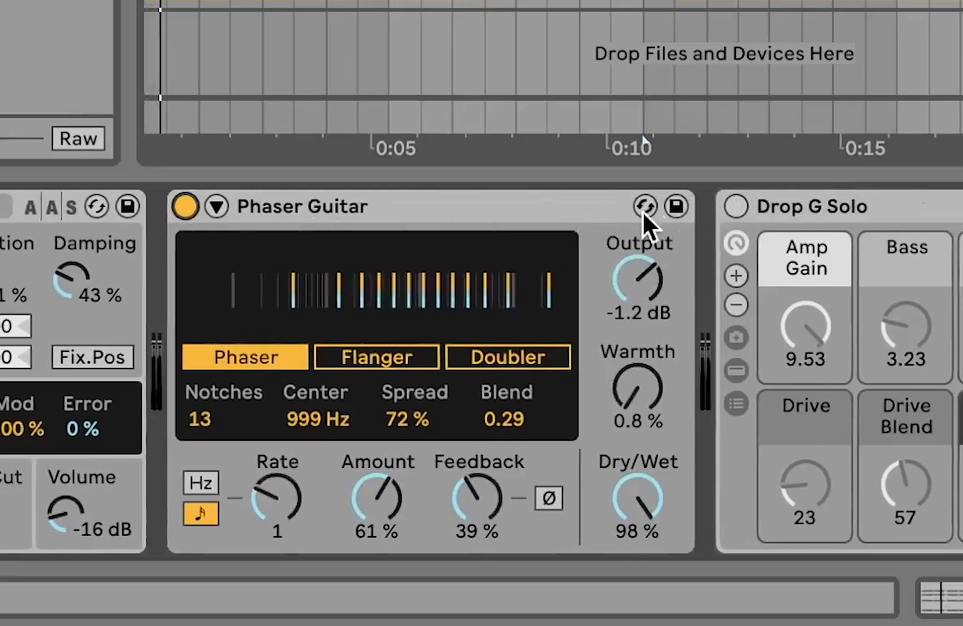
- Switch on the Drop G Solo rack and the Reverb in track 5's device chain while playing the part
left_click(734, 207)
scroll(734, 209, "right", 5)
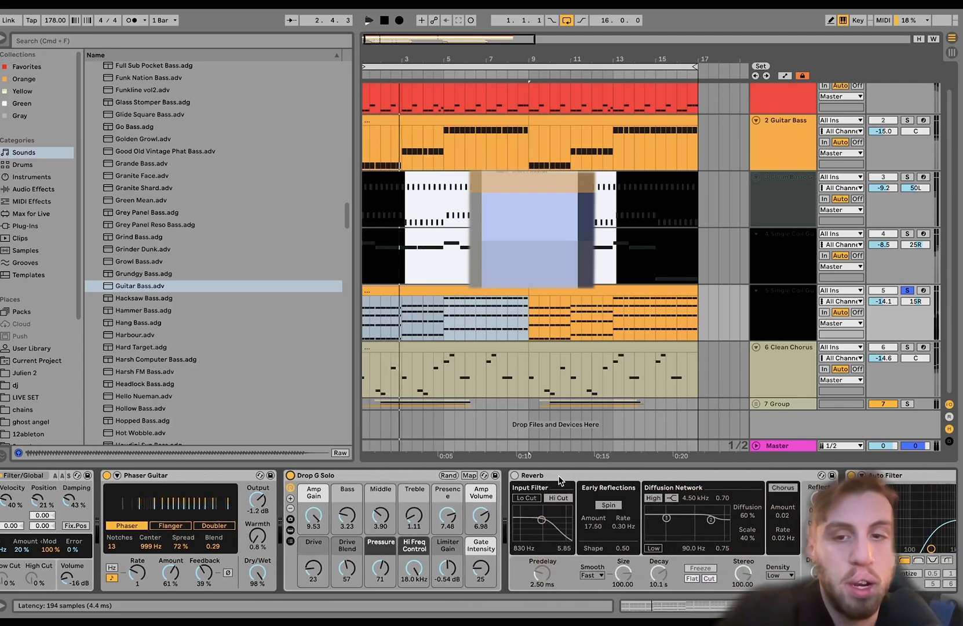
scroll(561, 480, "right", 3)
key("space")
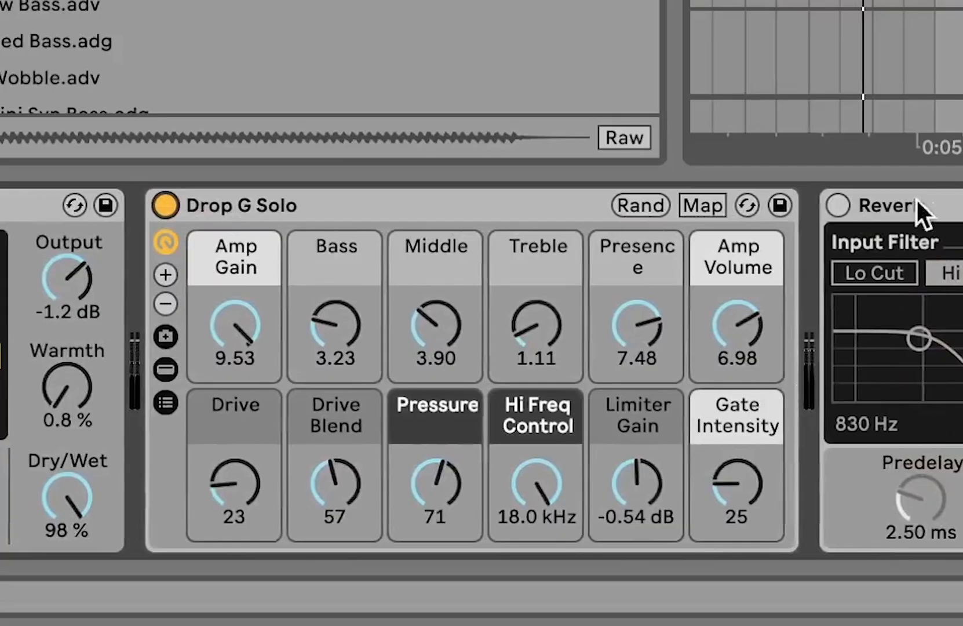
left_click(838, 205)
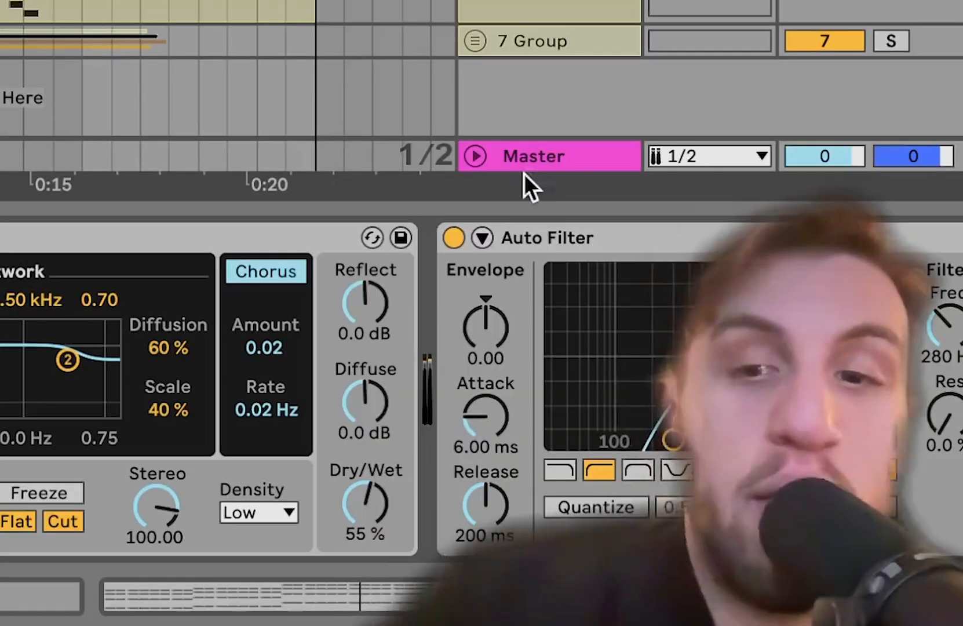
scroll(143, 326, "right", 5)
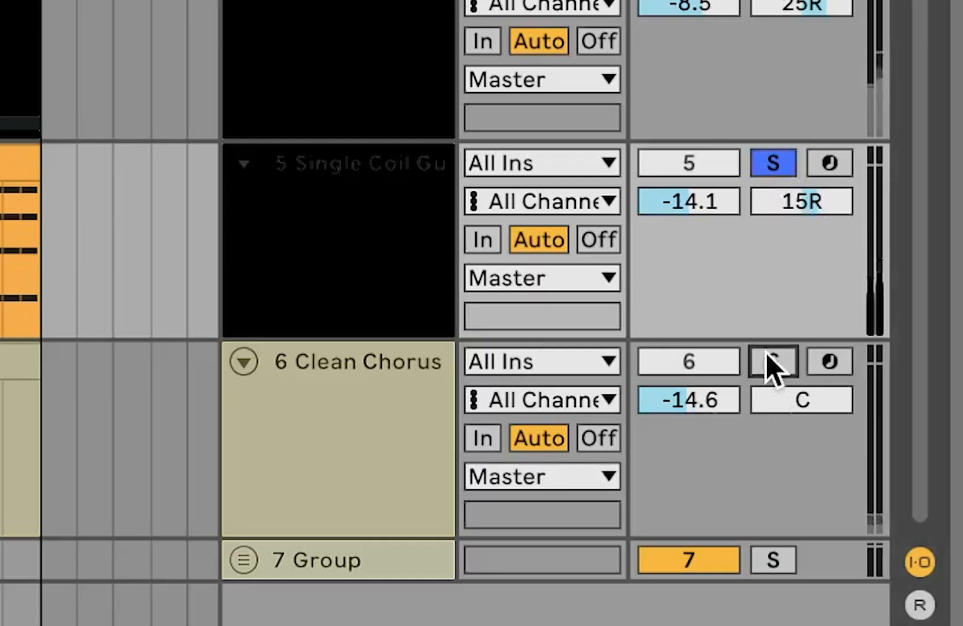
- Solo track 6, the Clean Chorus, and open its first MIDI clip to show the melody notes
left_click(271, 453)
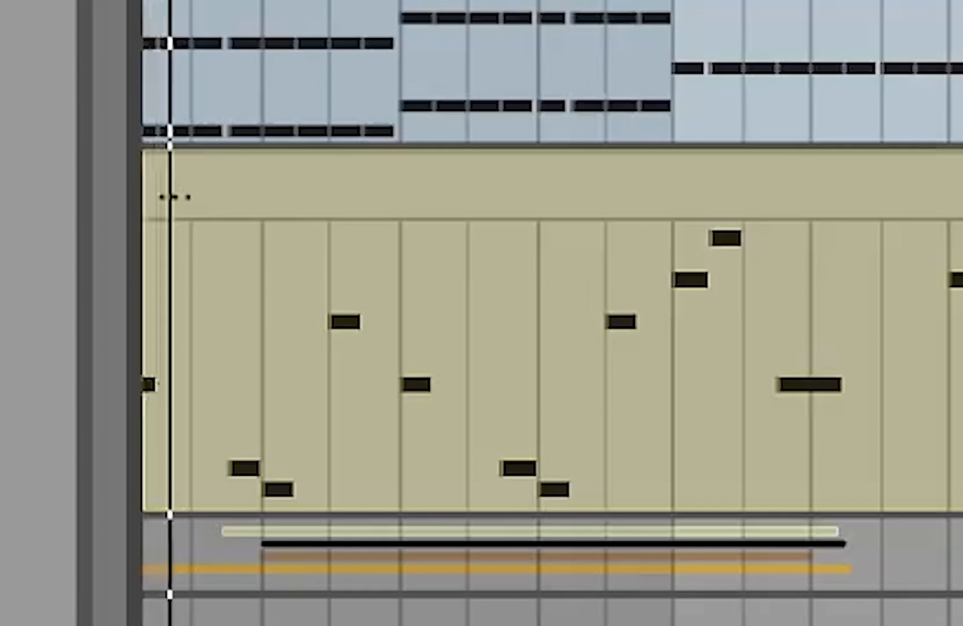
left_click(869, 155)
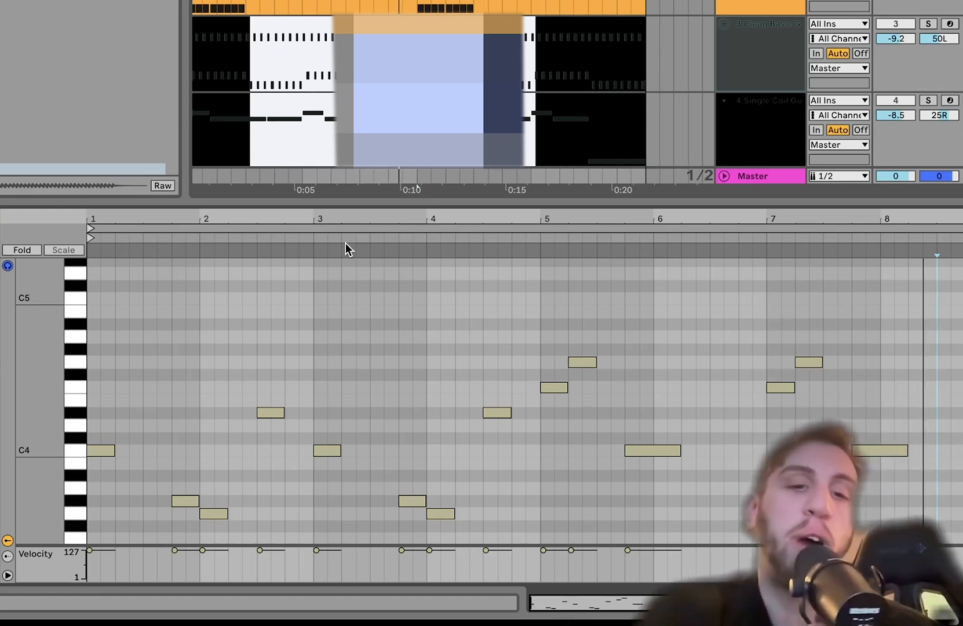
scroll(157, 425, "down", 5)
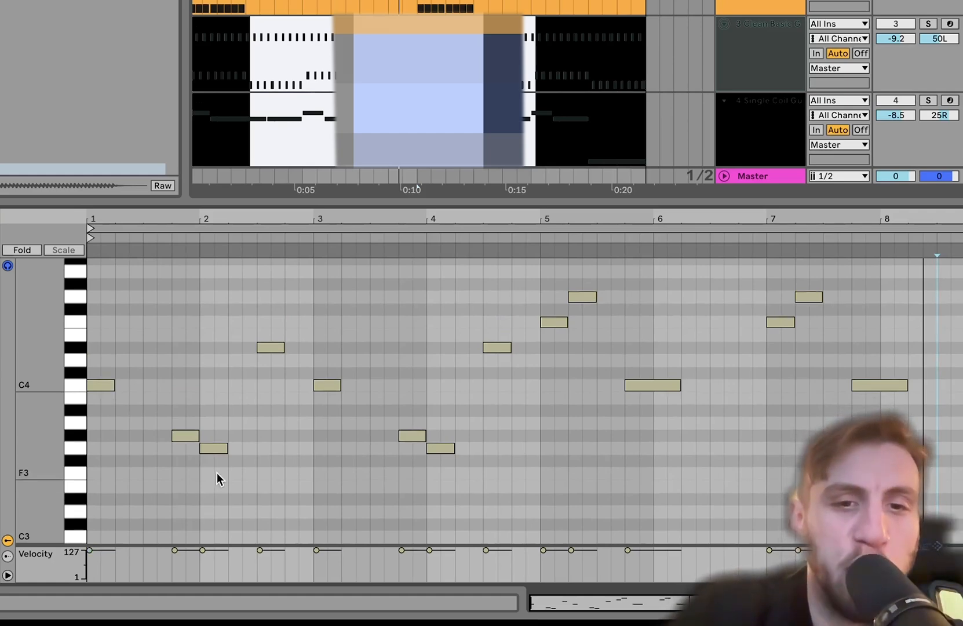
- Audition the D#4 and F4 keys in the Clean Chorus clip to compare the melody pitches
left_click(77, 348)
left_click(73, 322)
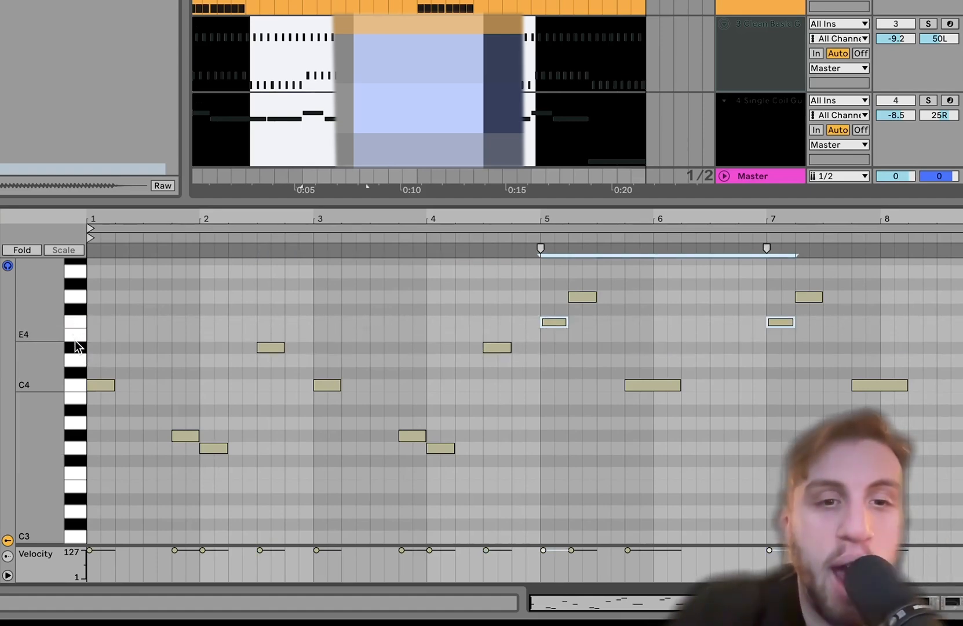
scroll(428, 93, "down", 3)
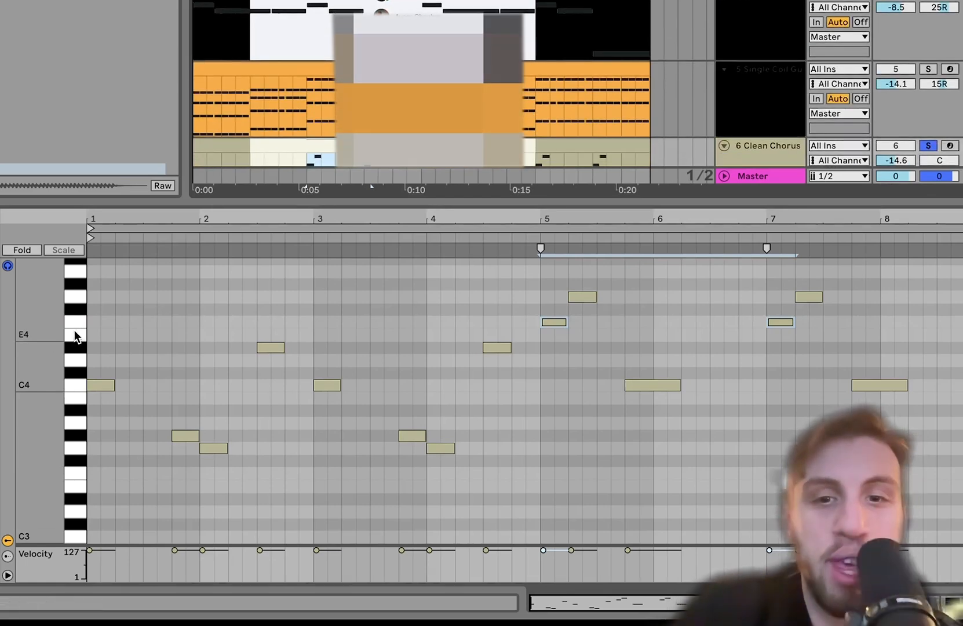
- Play the soloed Clean Chorus part and select track 6 to view it in the arrangement
key("space")
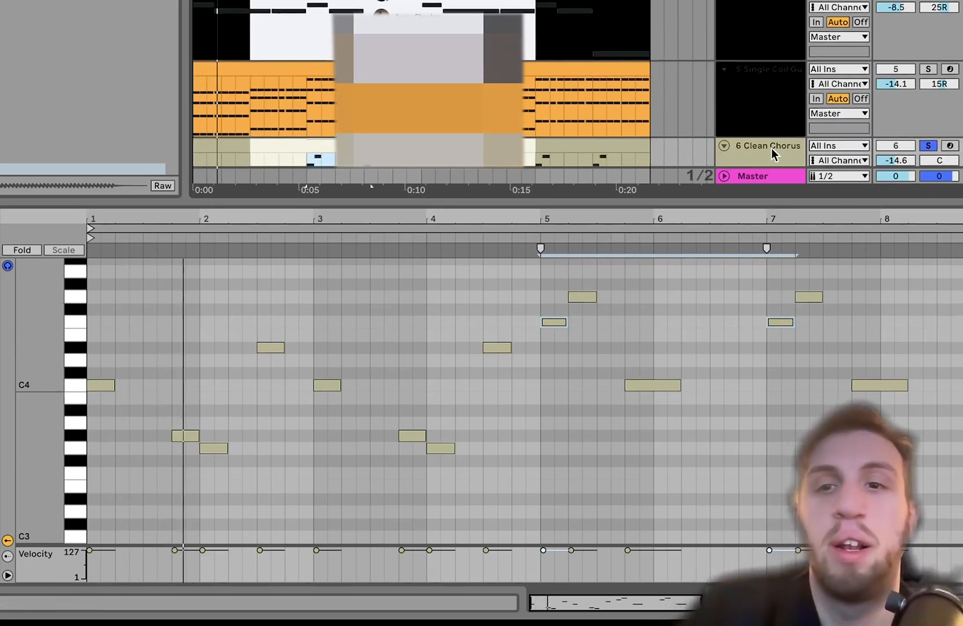
left_click(772, 149)
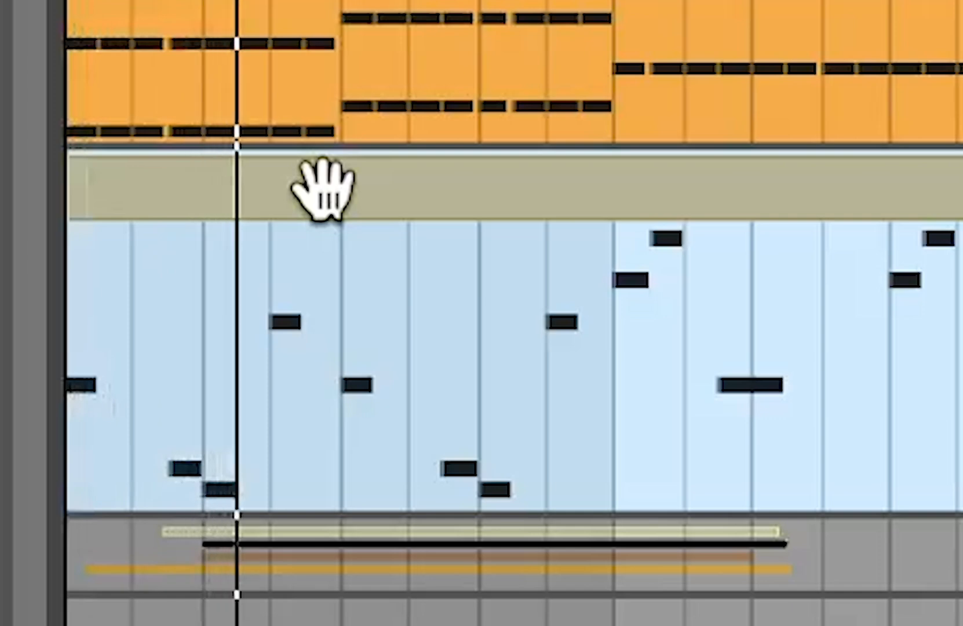
left_click(613, 400)
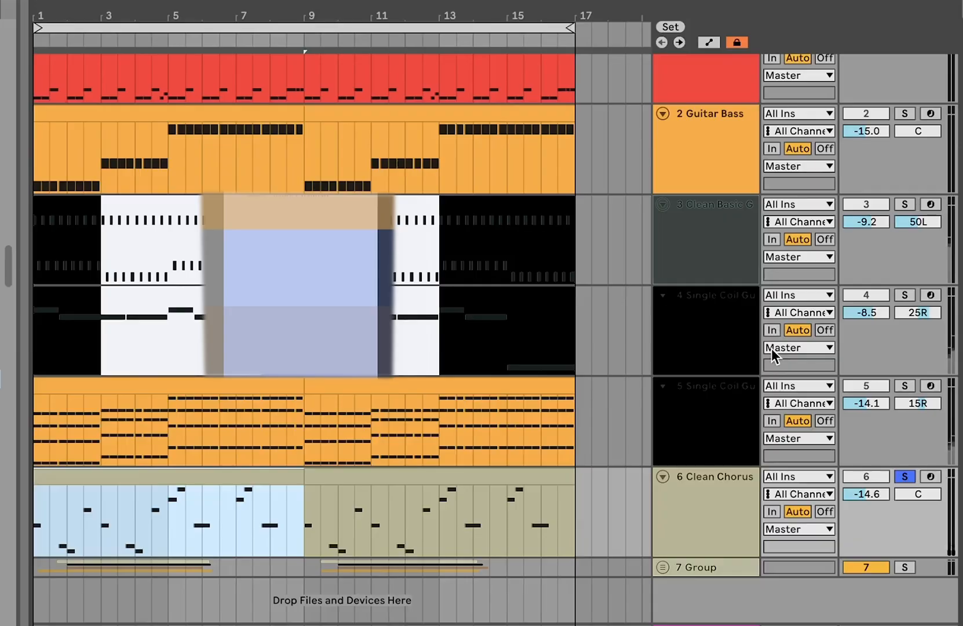
- Select guitar tracks 3 through 5 together
left_click(690, 436)
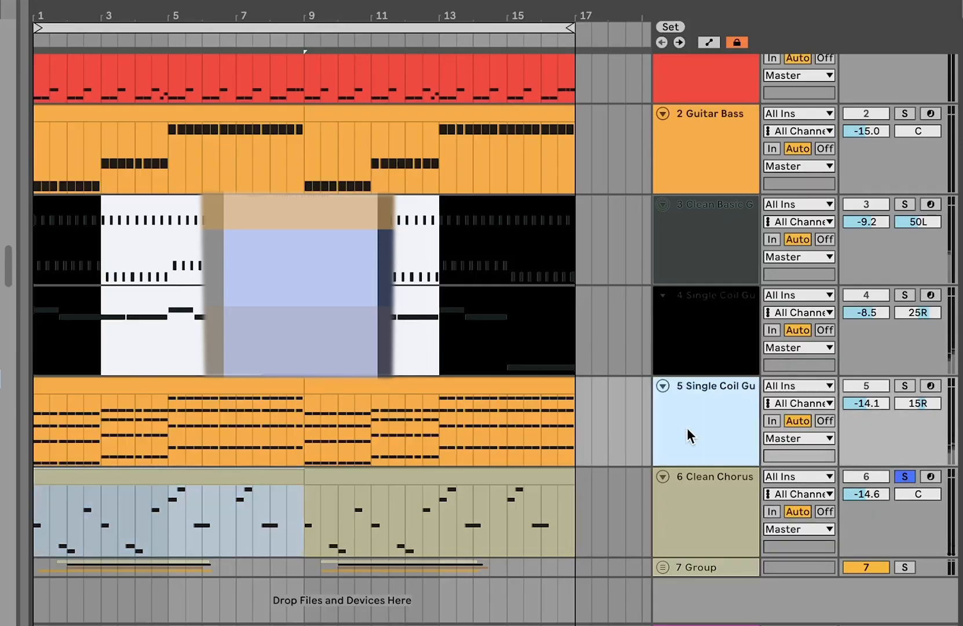
left_click(689, 223, "shift")
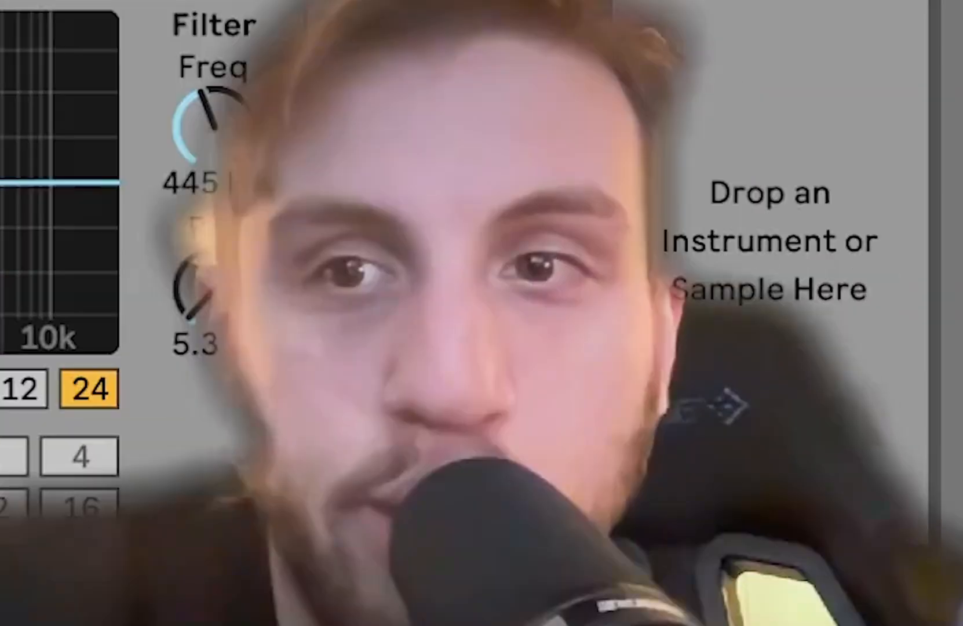
- Solo track 6, the Clean Chorus, in place of the soloed guitar tracks
left_click(904, 204)
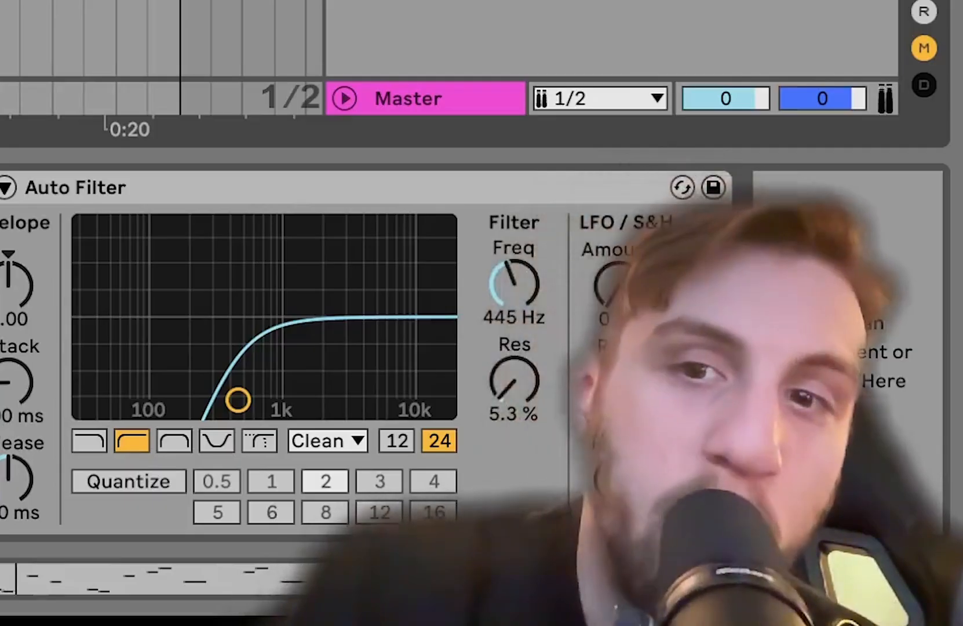
scroll(463, 348, "left", 5)
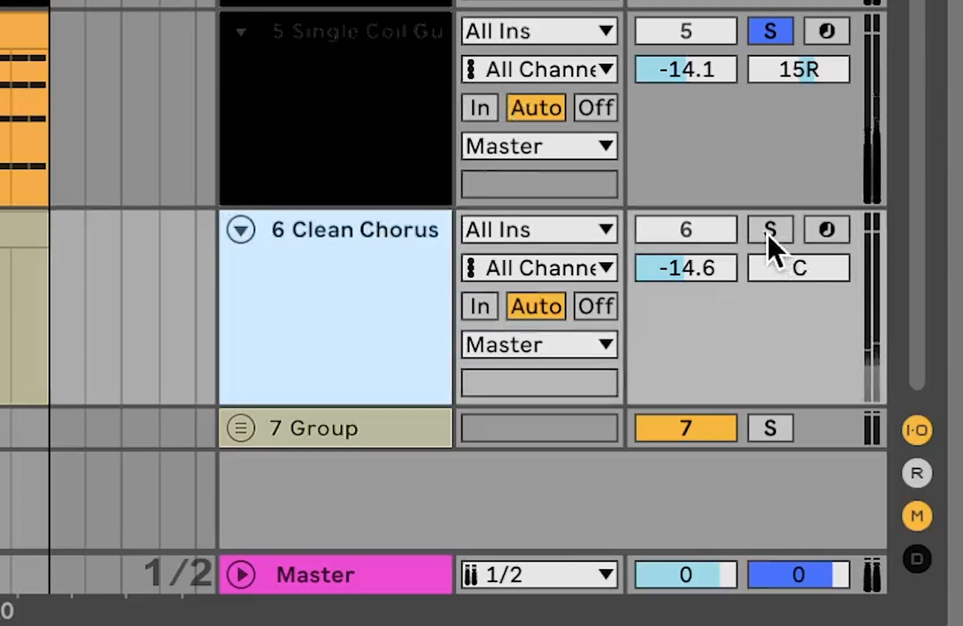
left_click(768, 231)
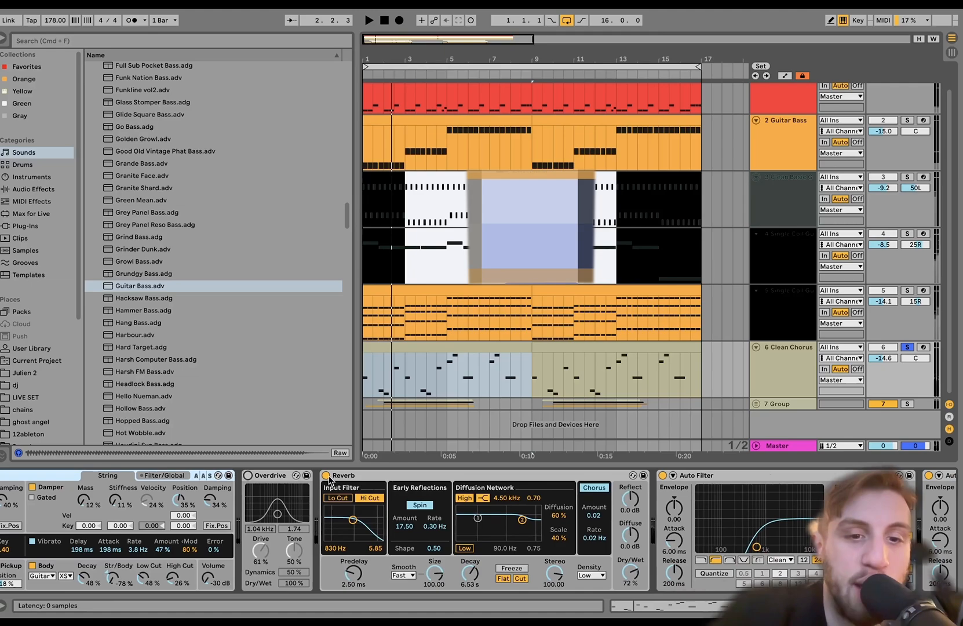
- Switch on the Clean Chorus track's Overdrive, Reverb and both Auto Filter devices one after another to hear each effect
scroll(326, 476, "right", 5)
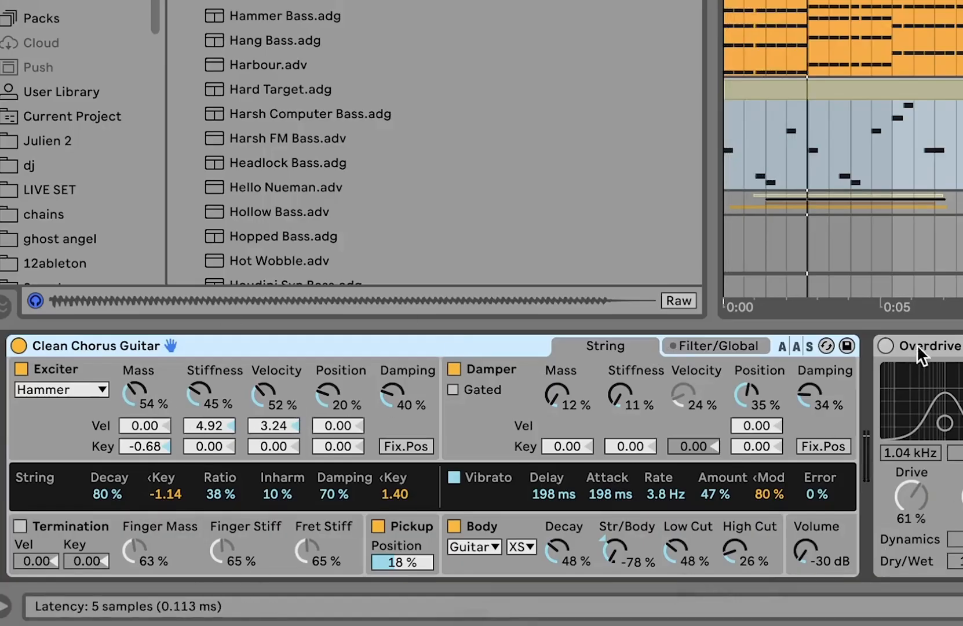
left_click(885, 346)
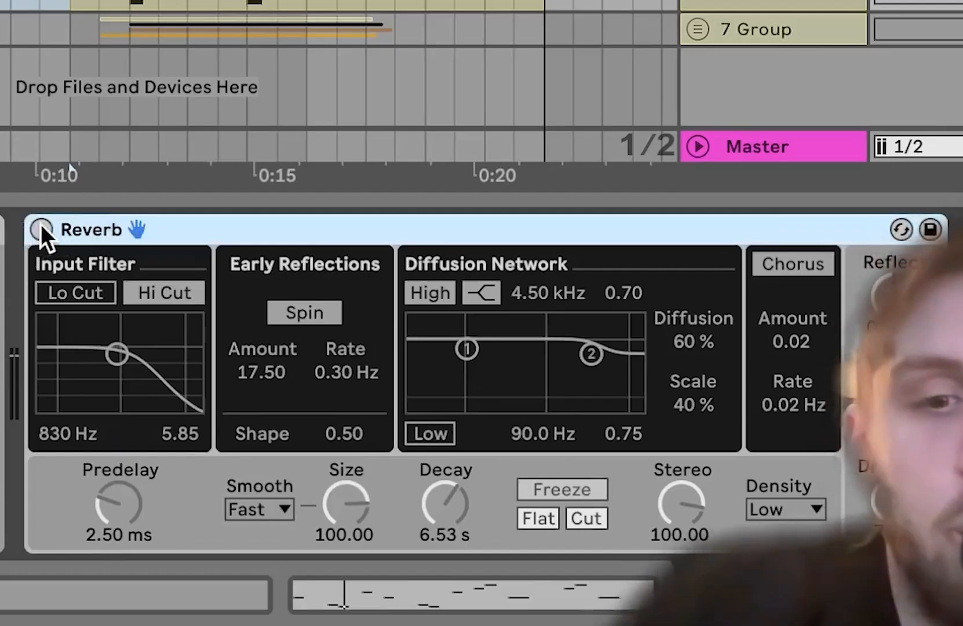
left_click(675, 203)
scroll(521, 510, "right", 5)
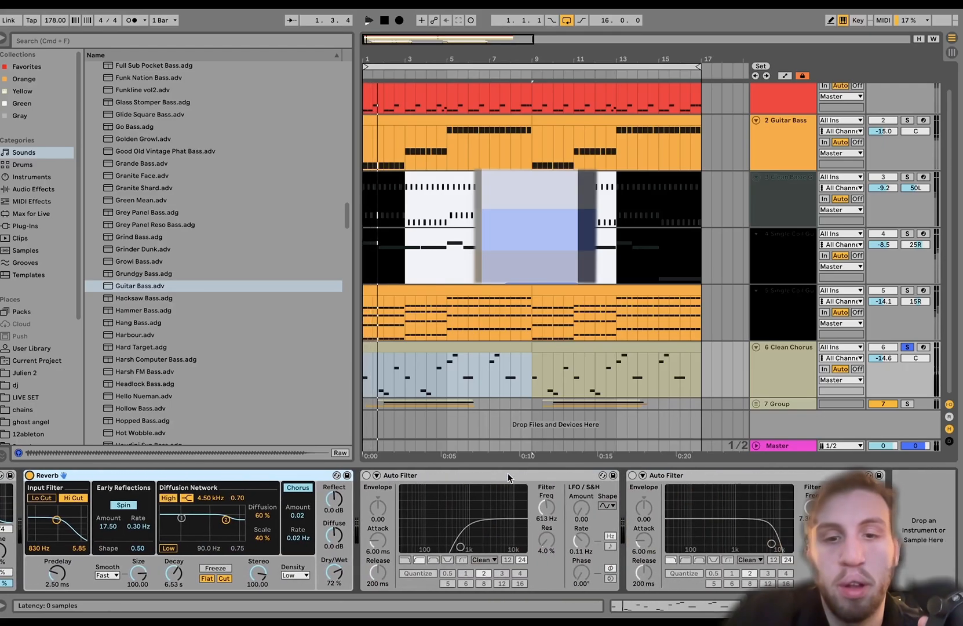
left_click(367, 475)
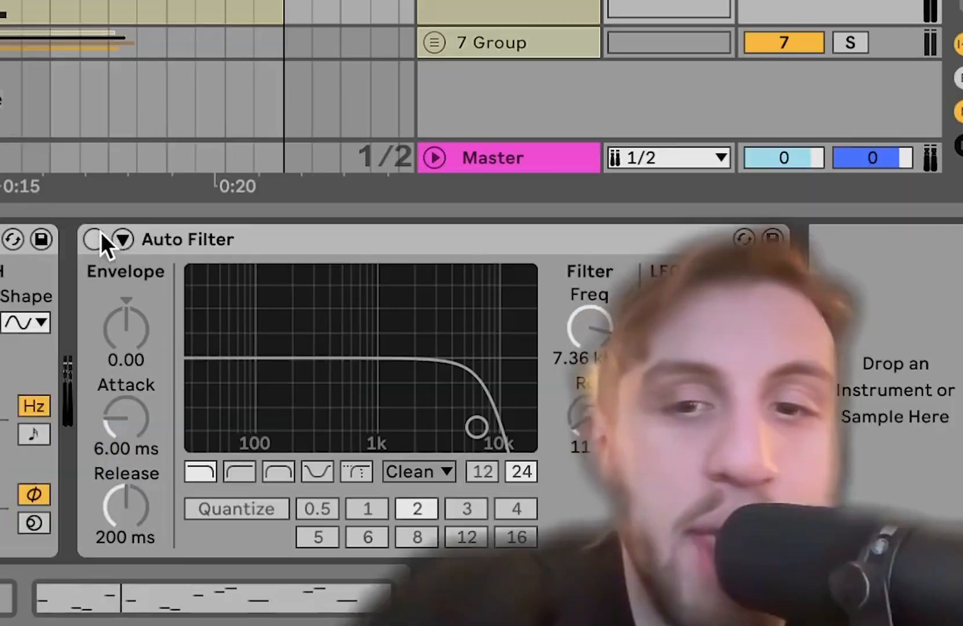
left_click(633, 475)
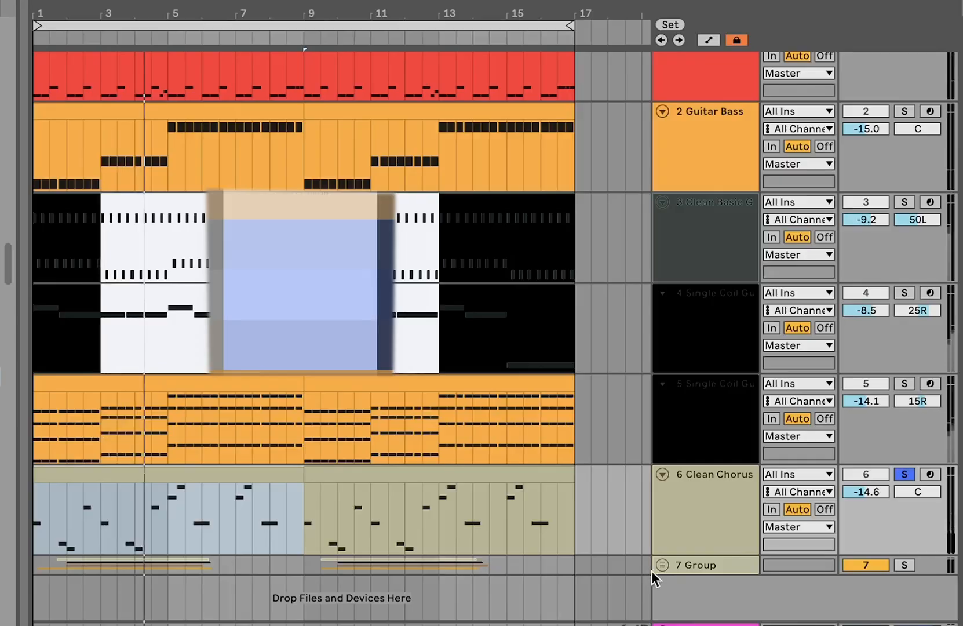
- Unfold 7 Group to show its vocal tracks and solo the whole group
left_click(663, 566)
scroll(662, 564, "down", 10)
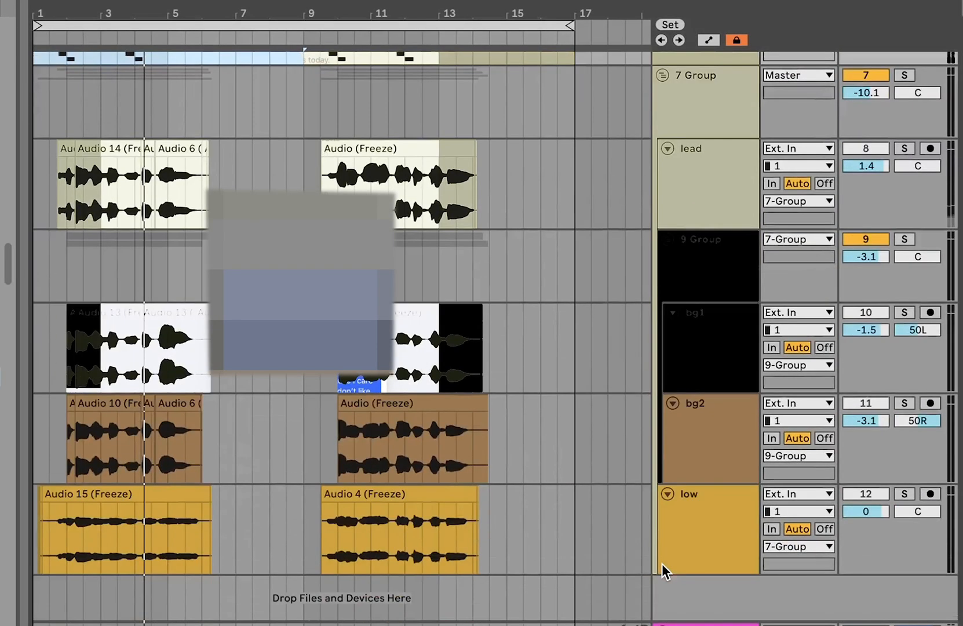
scroll(846, 127, "up", 3)
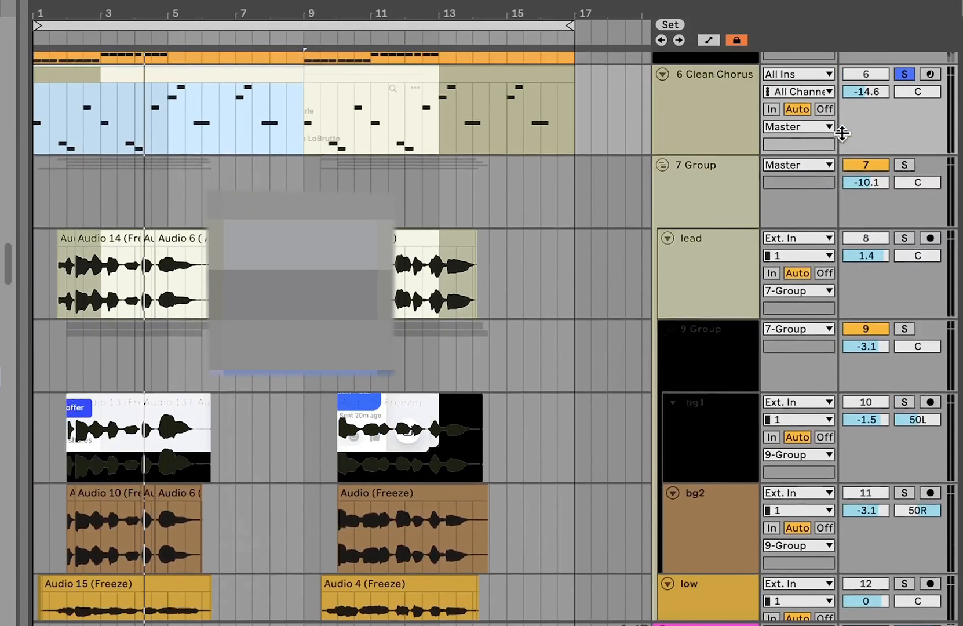
left_click(904, 166)
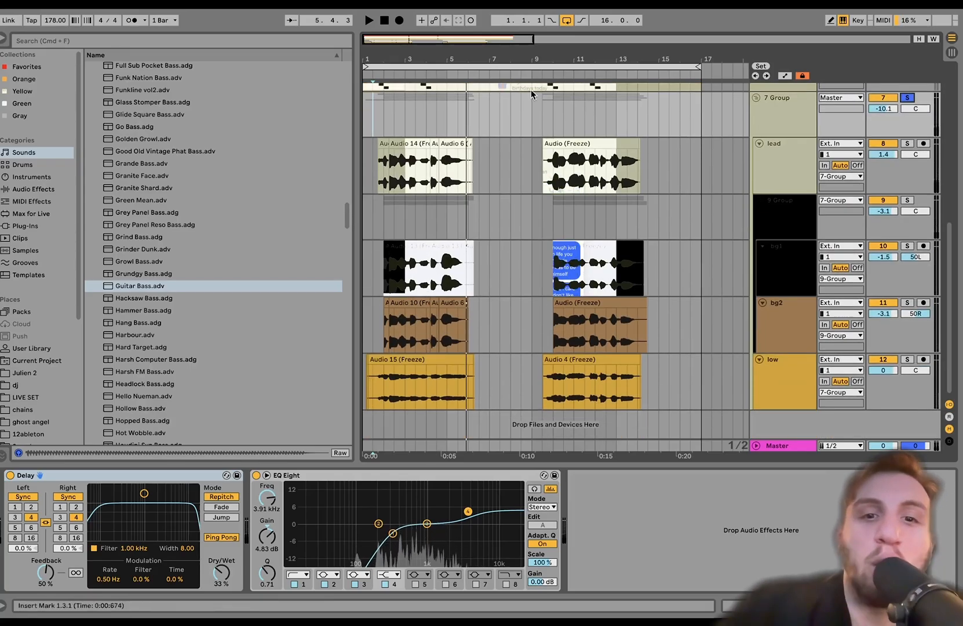
- Review the effect chains of 7 Group and the lead vocal, and bypass the lead's Echo and Reverb
left_click(373, 187)
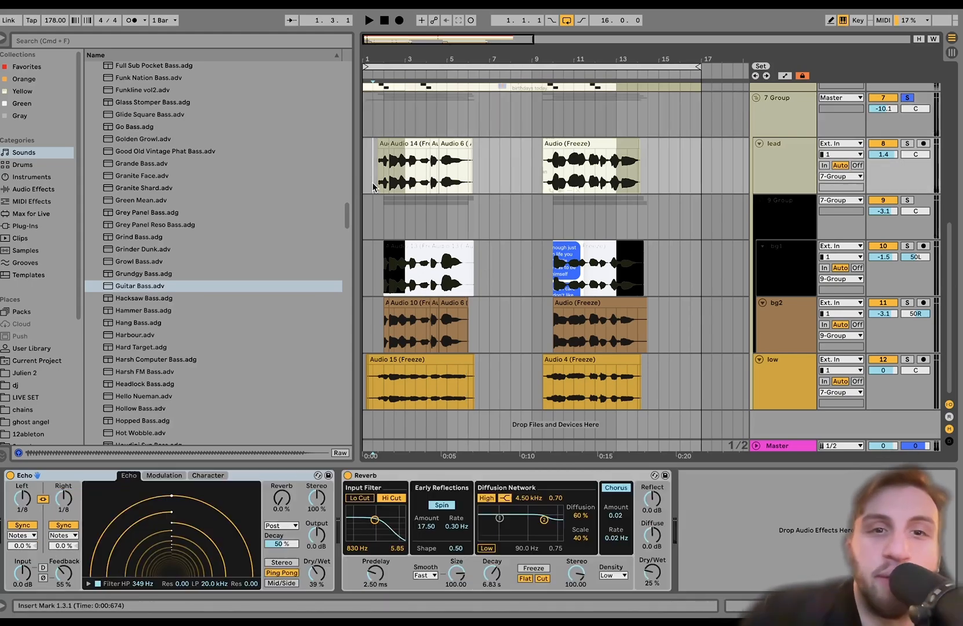
left_click(763, 120)
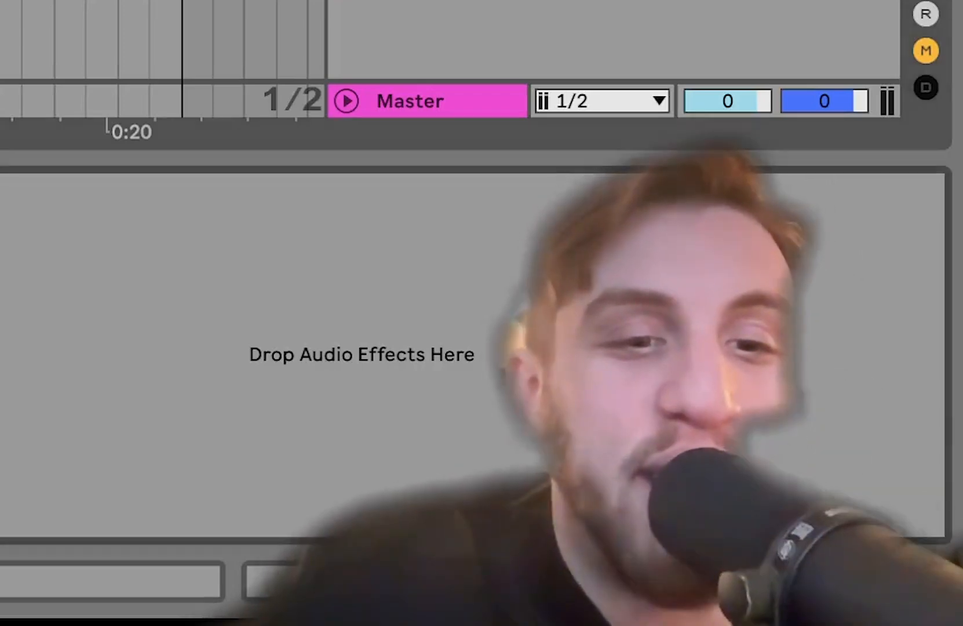
left_click(780, 144)
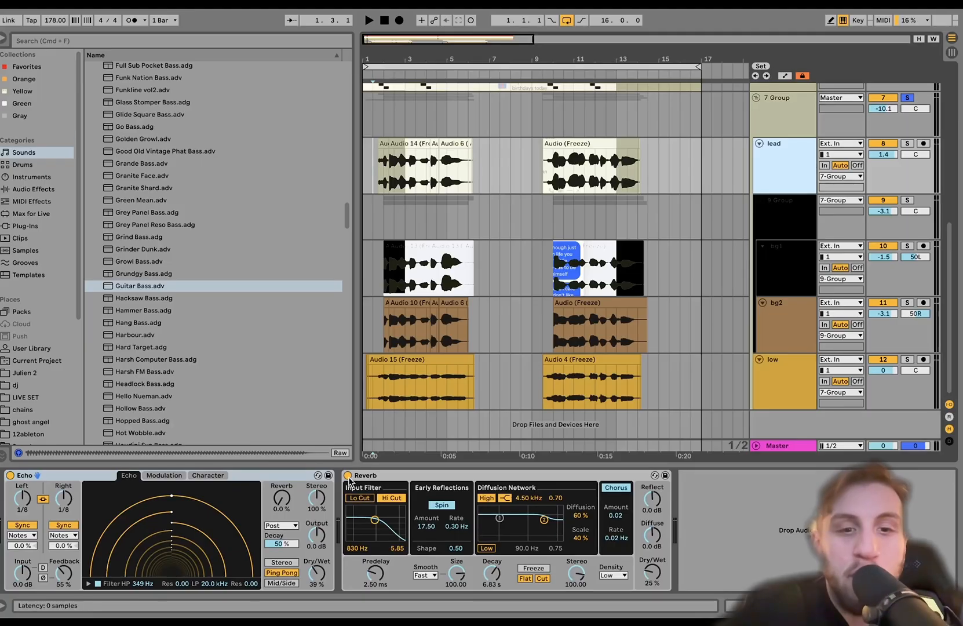
left_click(348, 476)
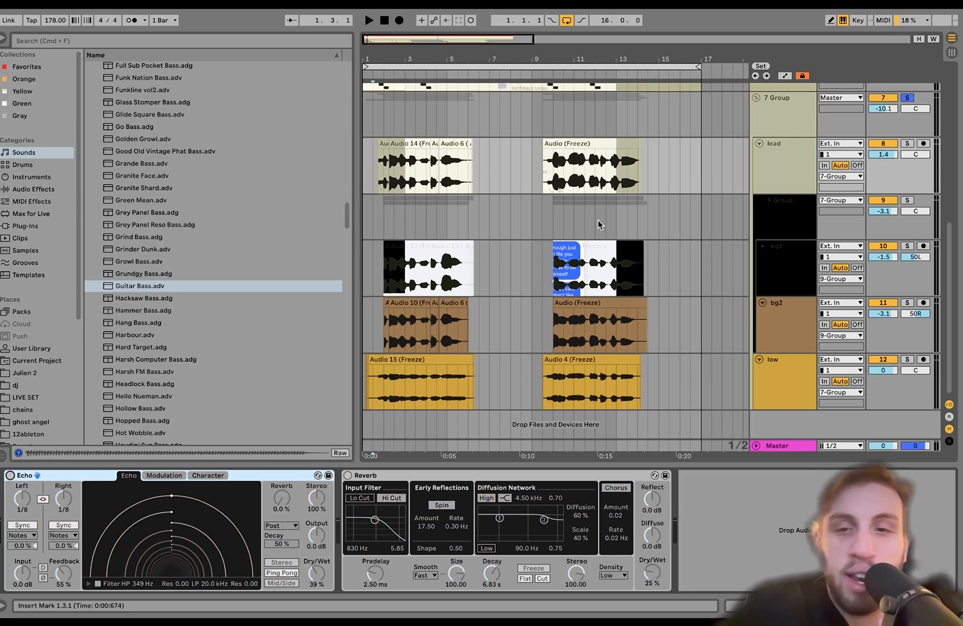
- Examine the effect chains on the backing vocal bg1, the nested 9 Group and the low vocal track
left_click(788, 265)
left_click(793, 223)
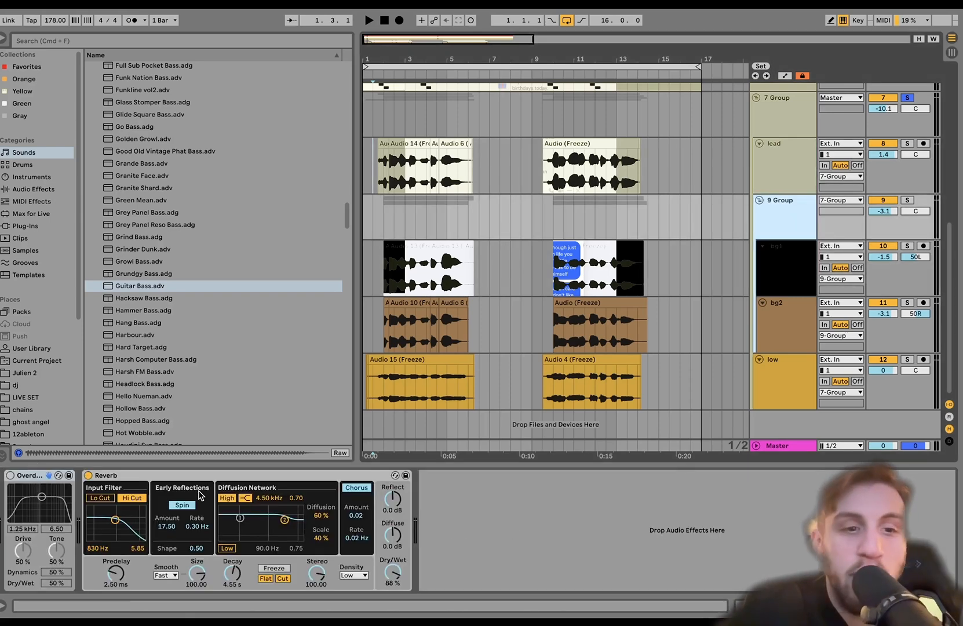
left_click(760, 374)
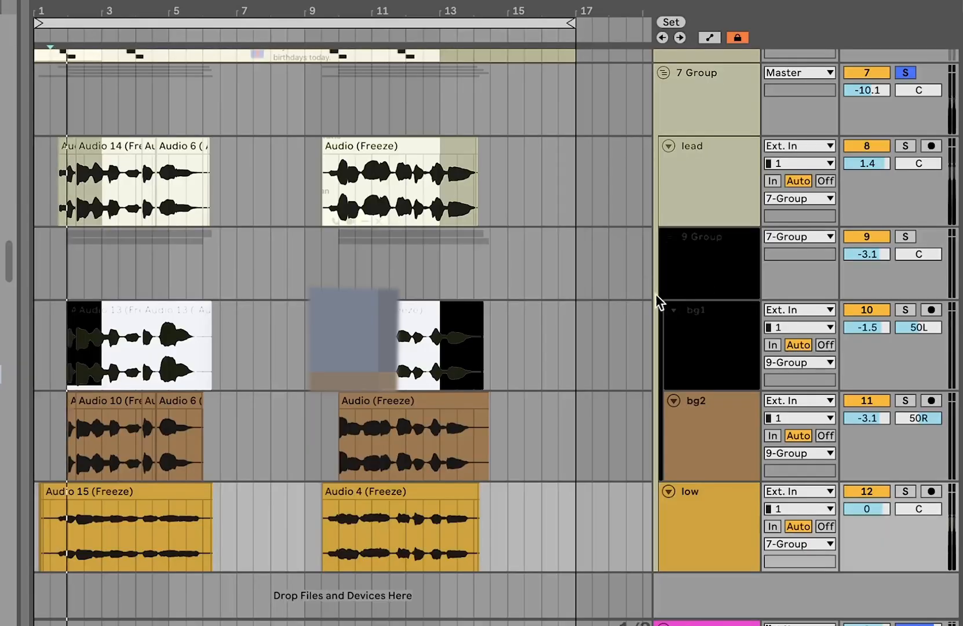
left_click(766, 219)
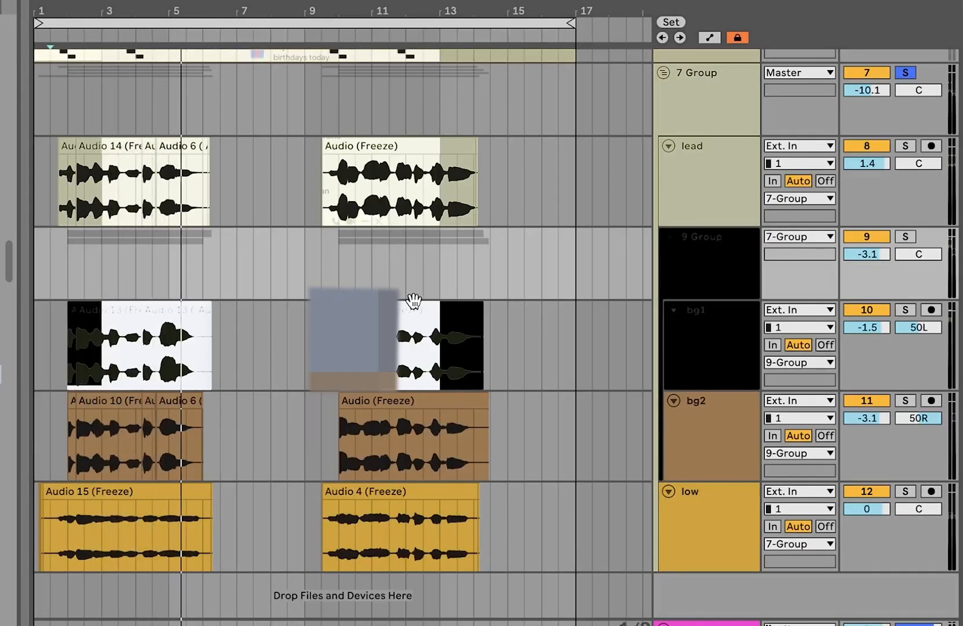
- Solo the lead, bg1, bg2 and low vocal tracks in turn, playing from the lead's Audio 14 clip to compare the layers
left_click(903, 146)
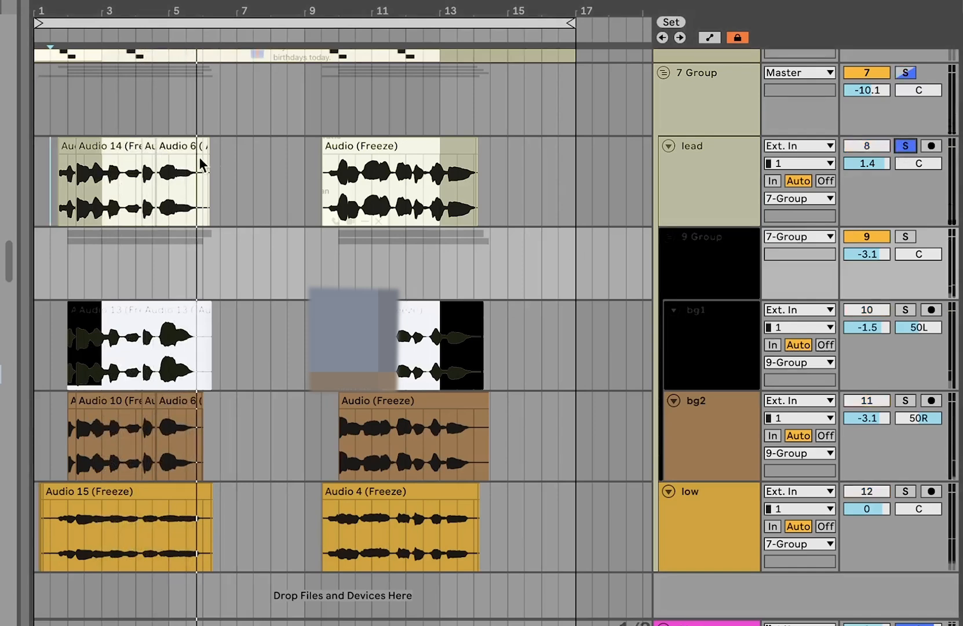
left_click(106, 145)
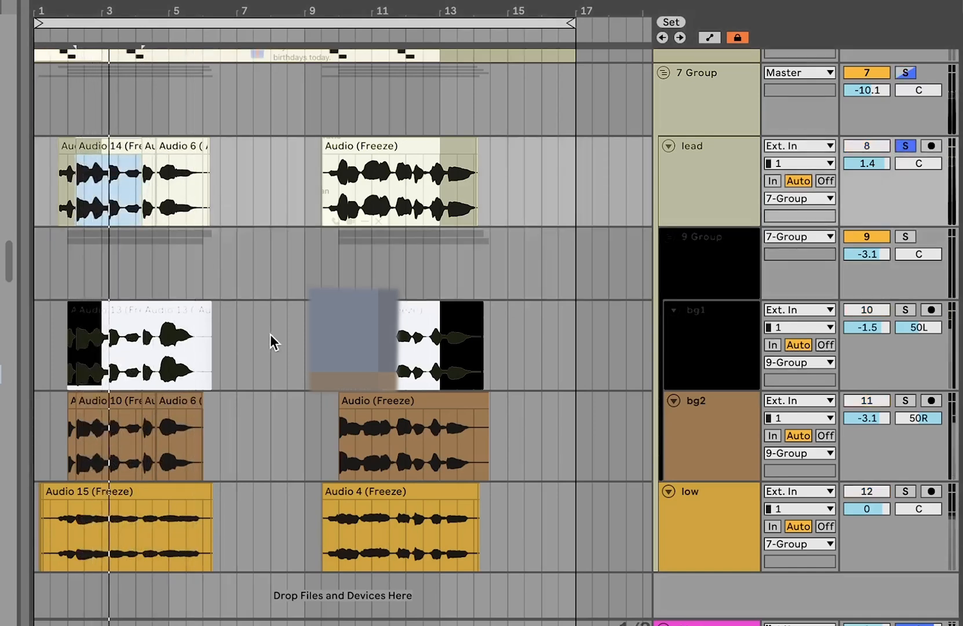
left_click(904, 311)
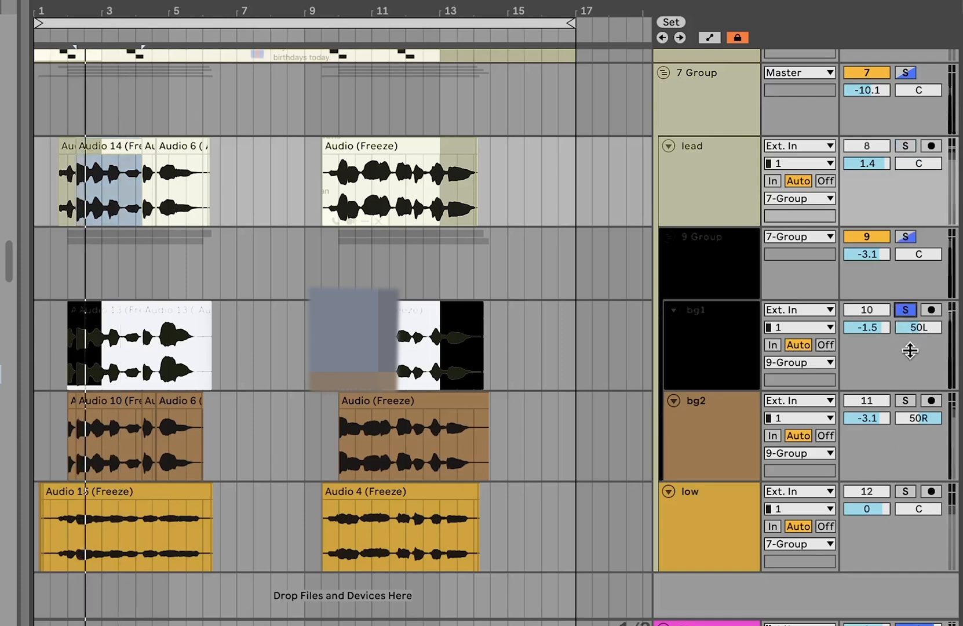
left_click(727, 443)
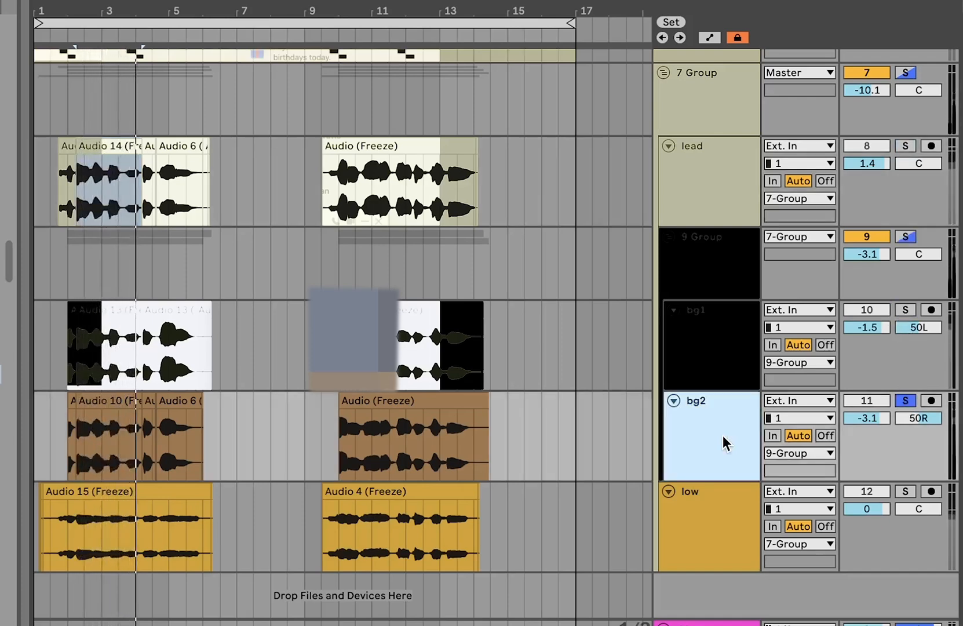
left_click(902, 491)
left_click(683, 511)
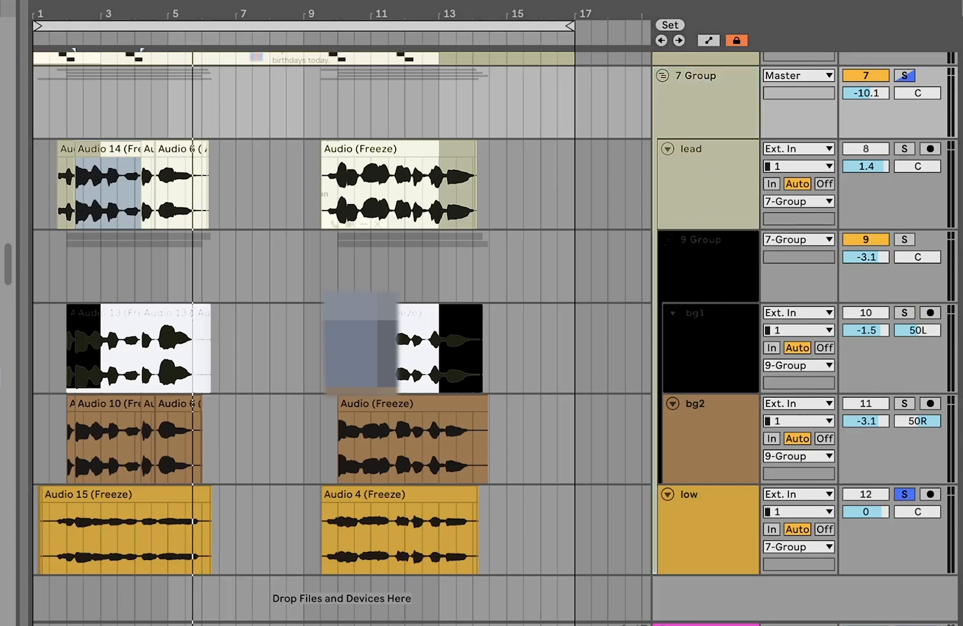
- Compare the effect chains on the lead, 9 Group and low tracks, and play back with 7 Group selected
left_click(702, 209)
left_click(710, 273)
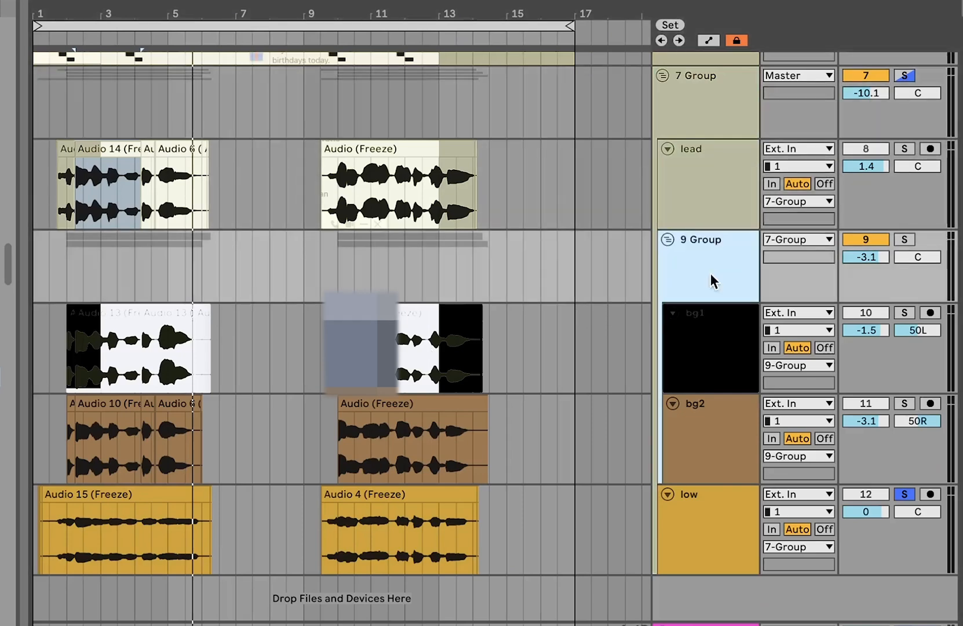
left_click(699, 491)
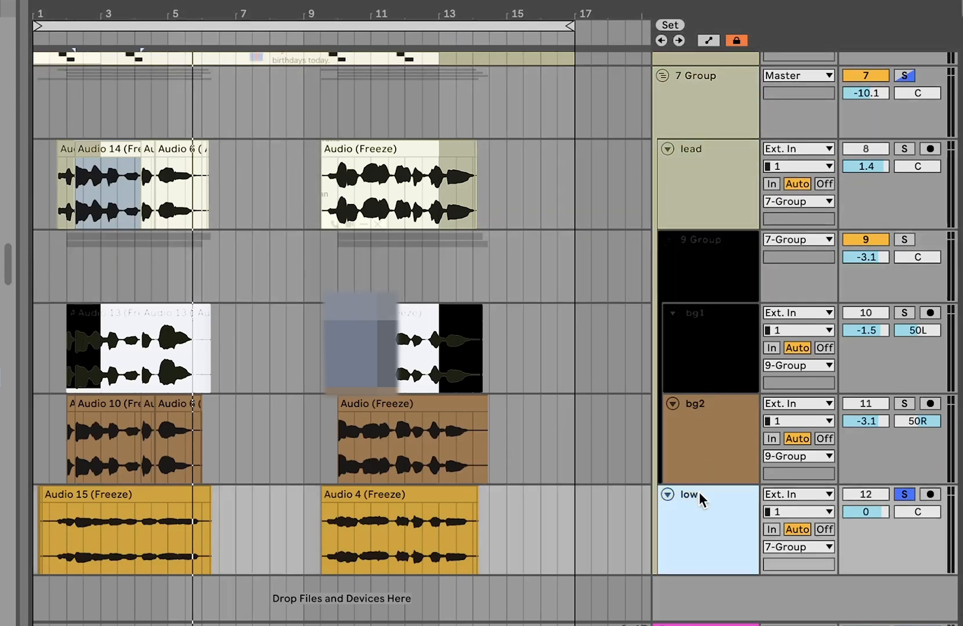
left_click(678, 120)
key("space")
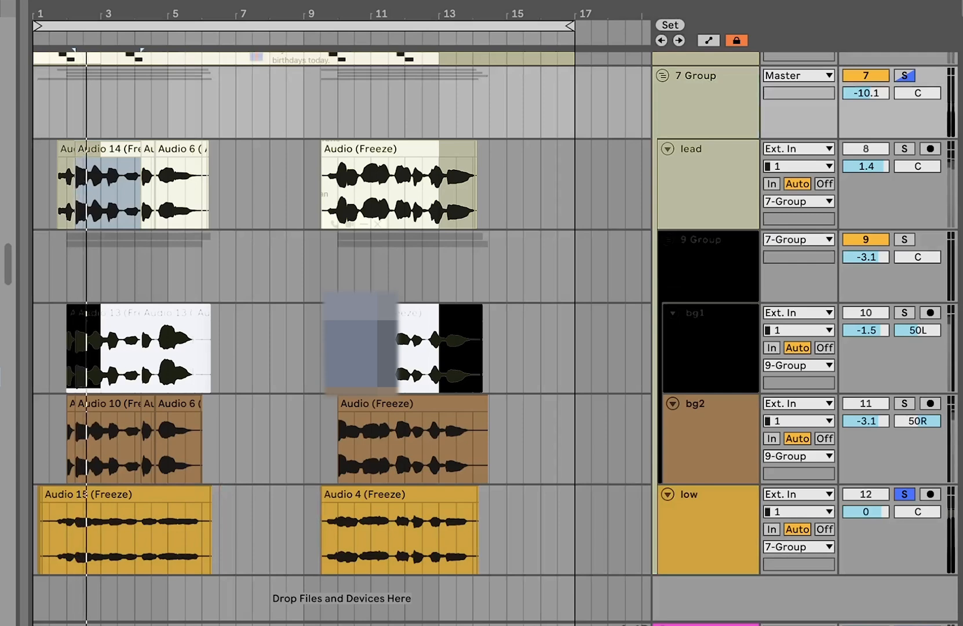
- Clear the vocal solo on 7 Group to play the full mix, and select the lead track to show its effects
left_click(904, 76)
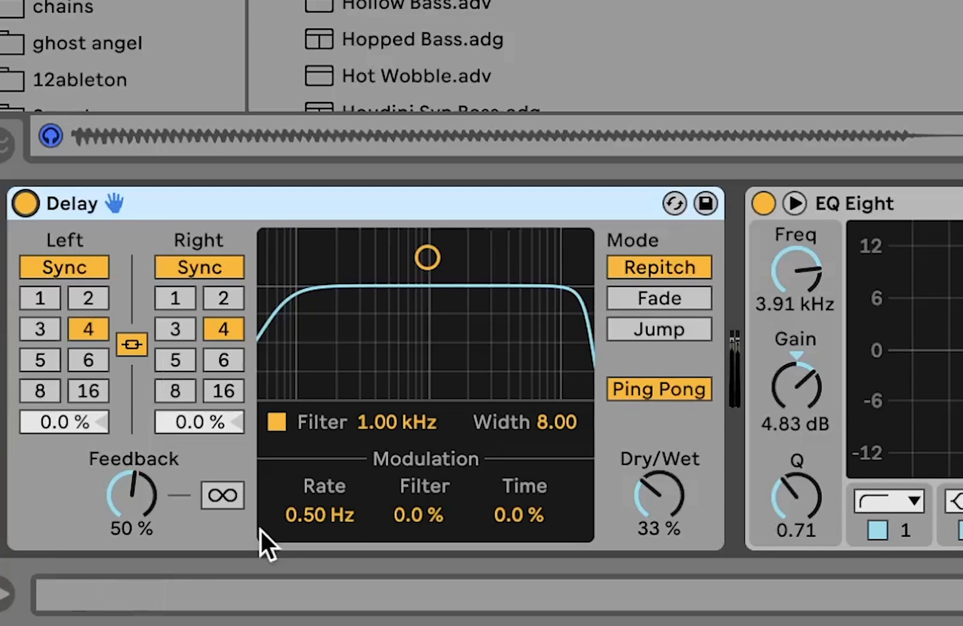
left_click(959, 4)
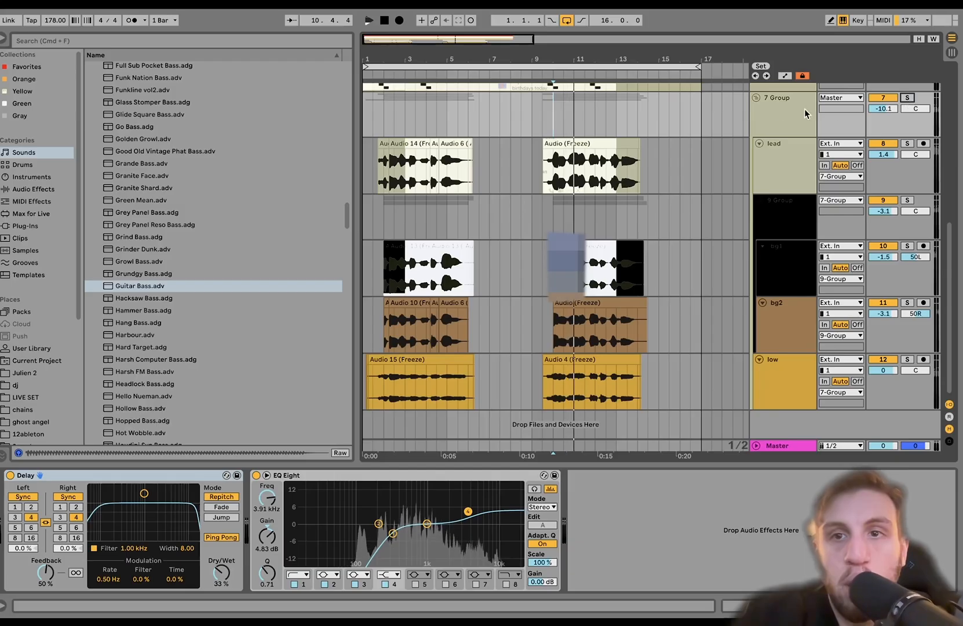
left_click(679, 101)
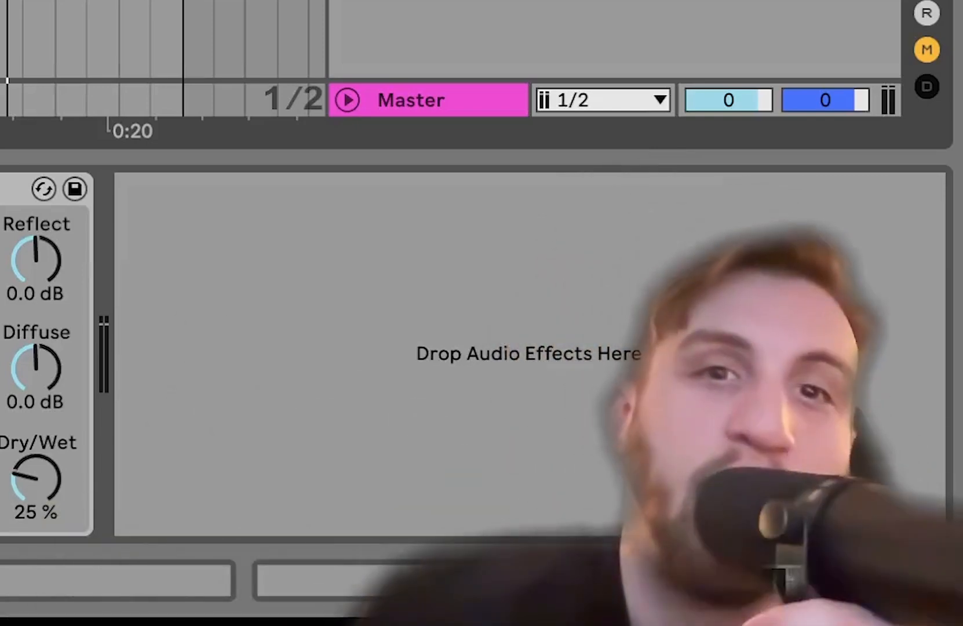
scroll(325, 203, "up", 10)
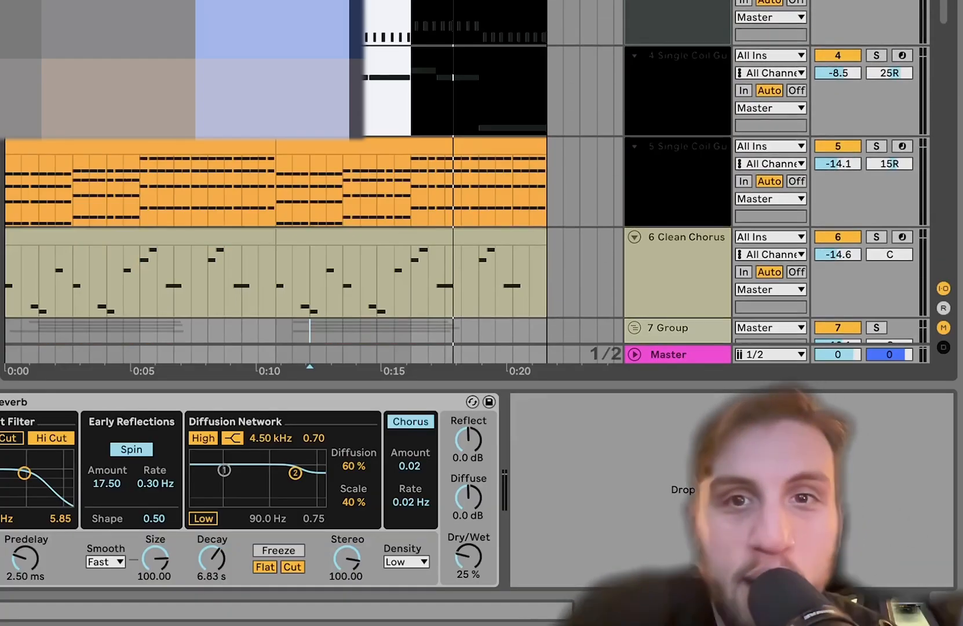